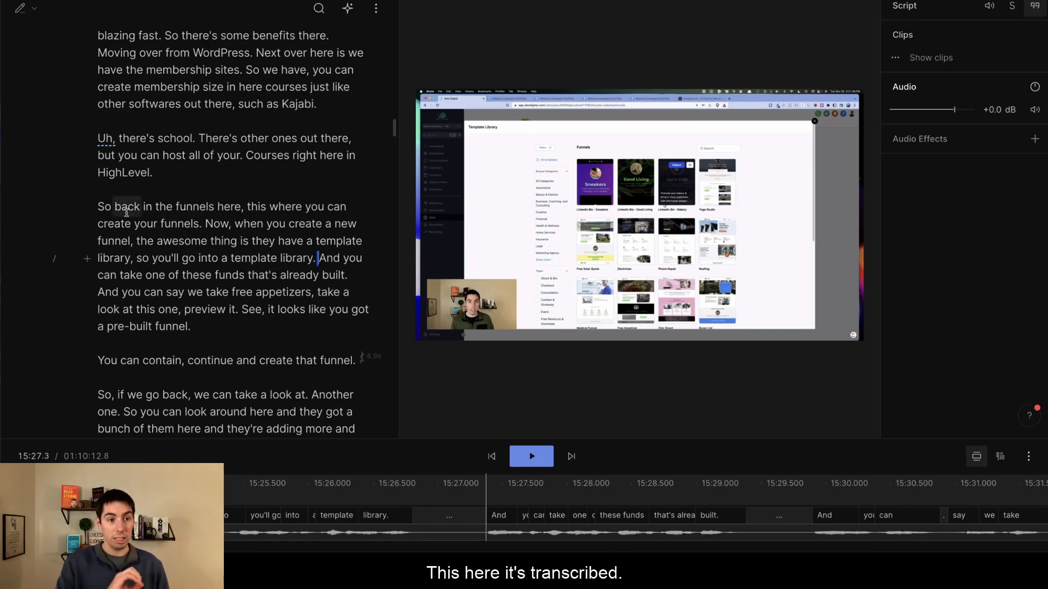
Preview the paragraph starting "So back in the funnels here" and delete its opening word "So" from the transcript.
click(100, 207)
key(space)
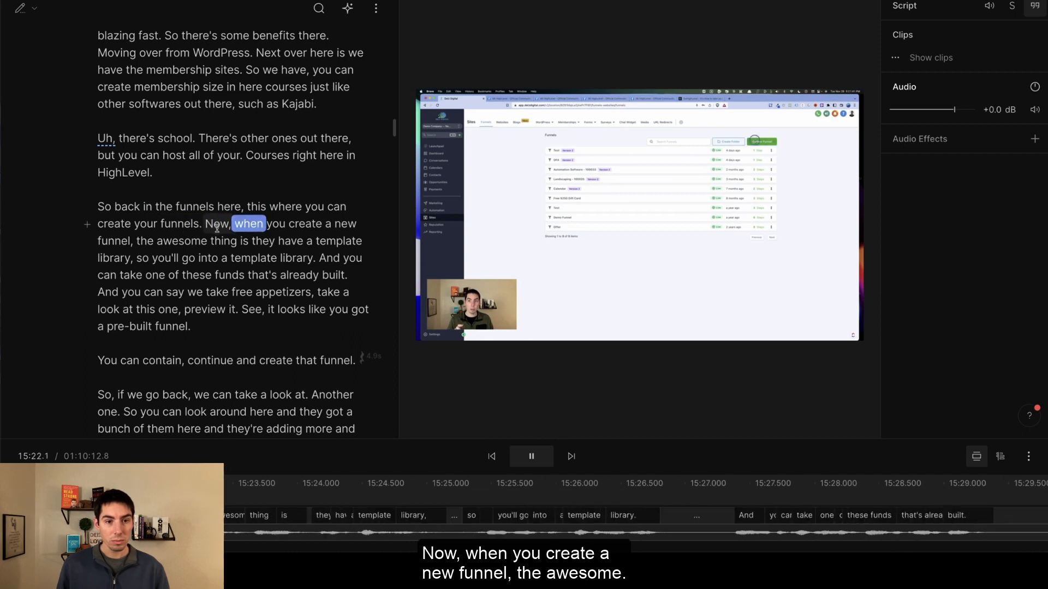
key(space)
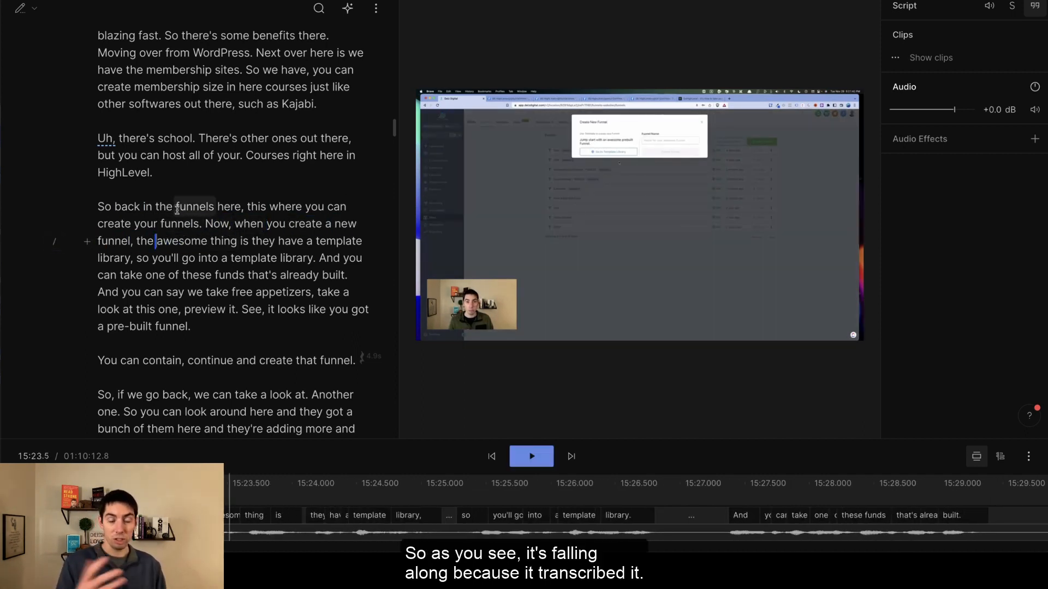
click(107, 207)
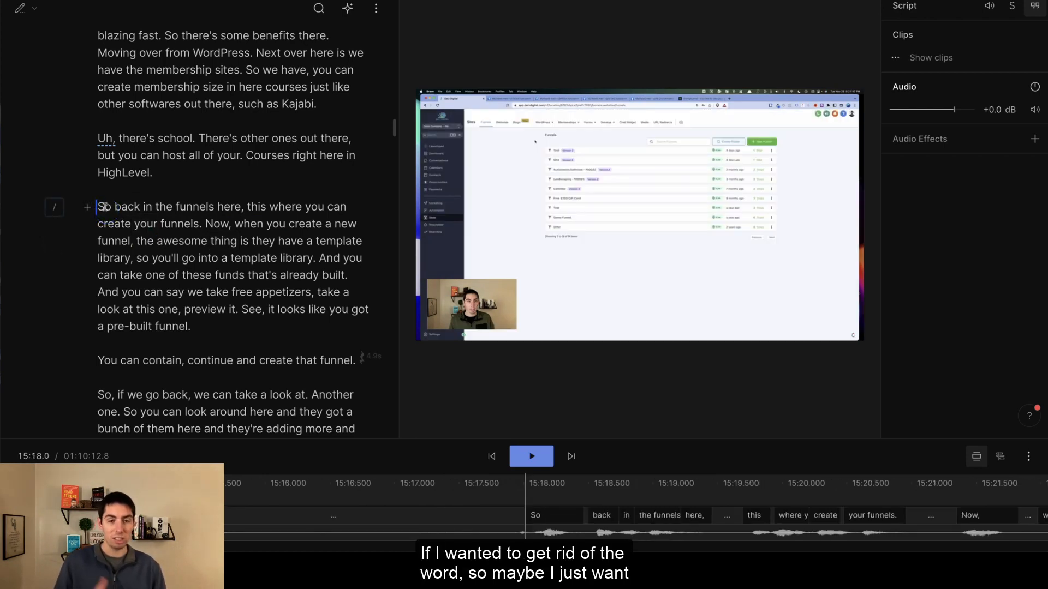
drag(105, 207, 116, 211)
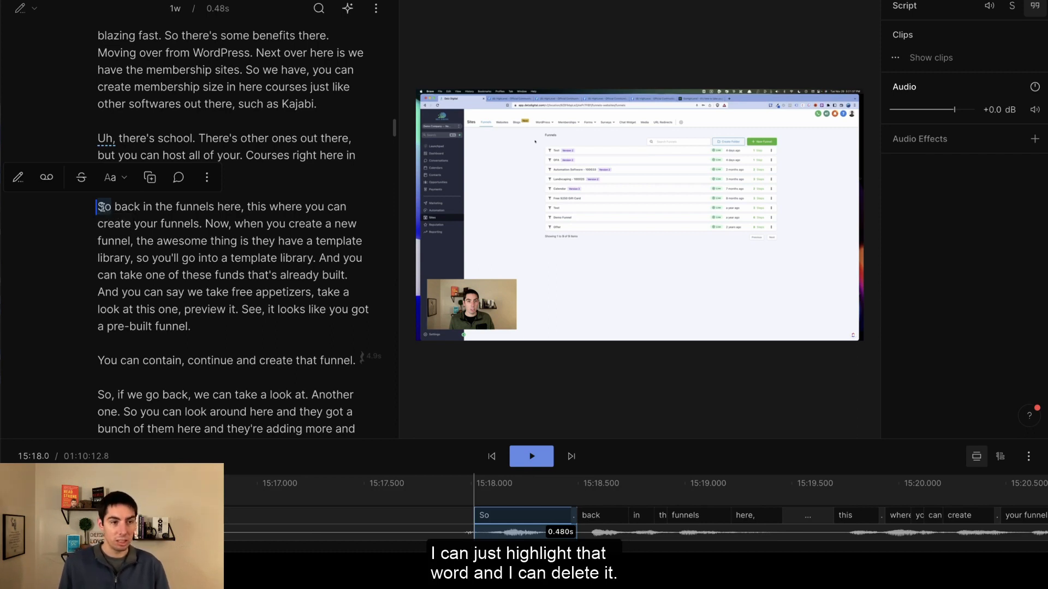
key(BackSpace)
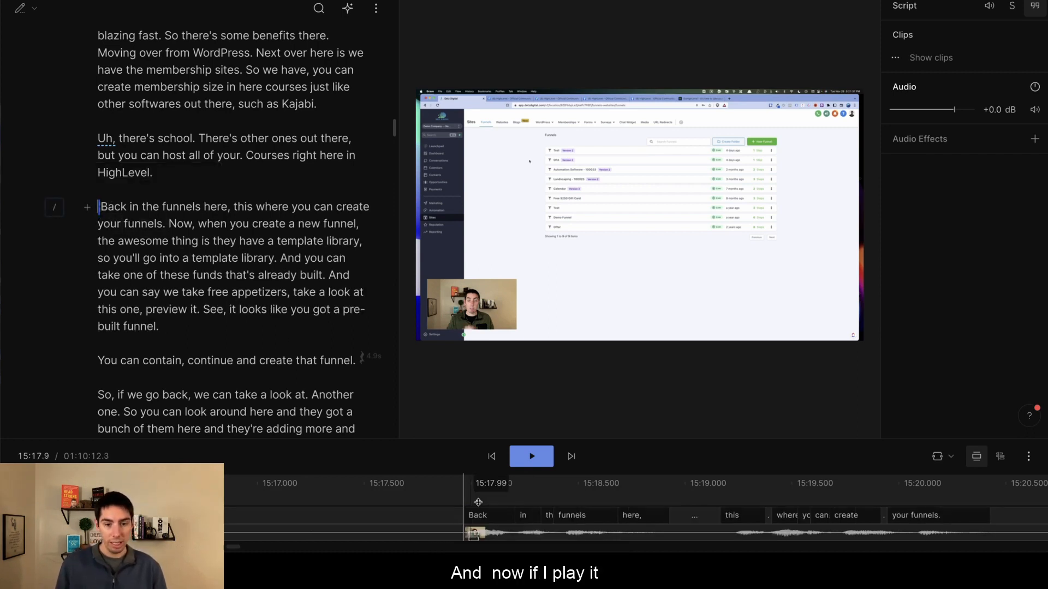
key(space)
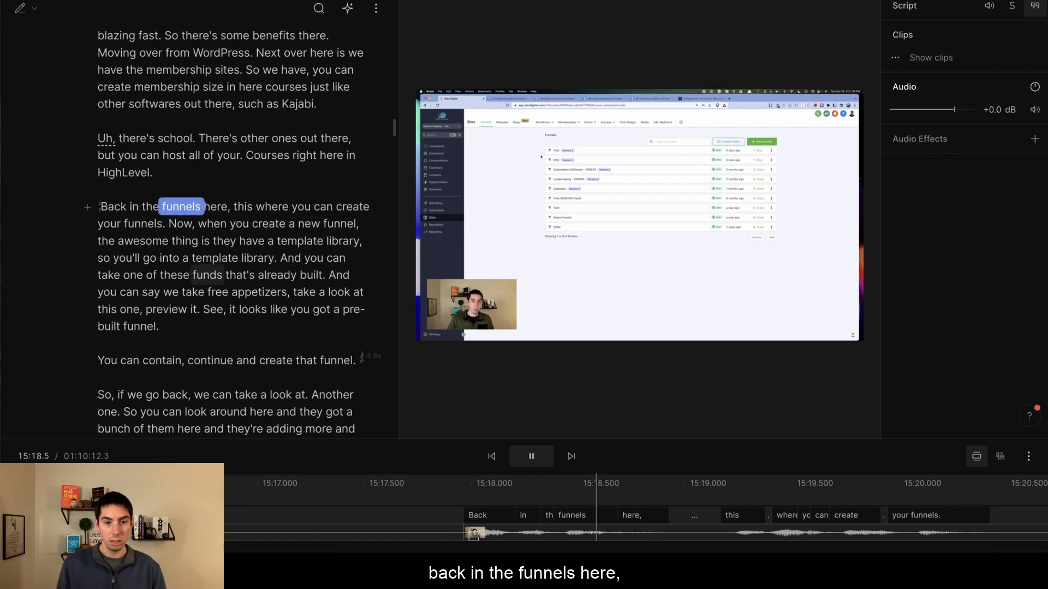
key(space)
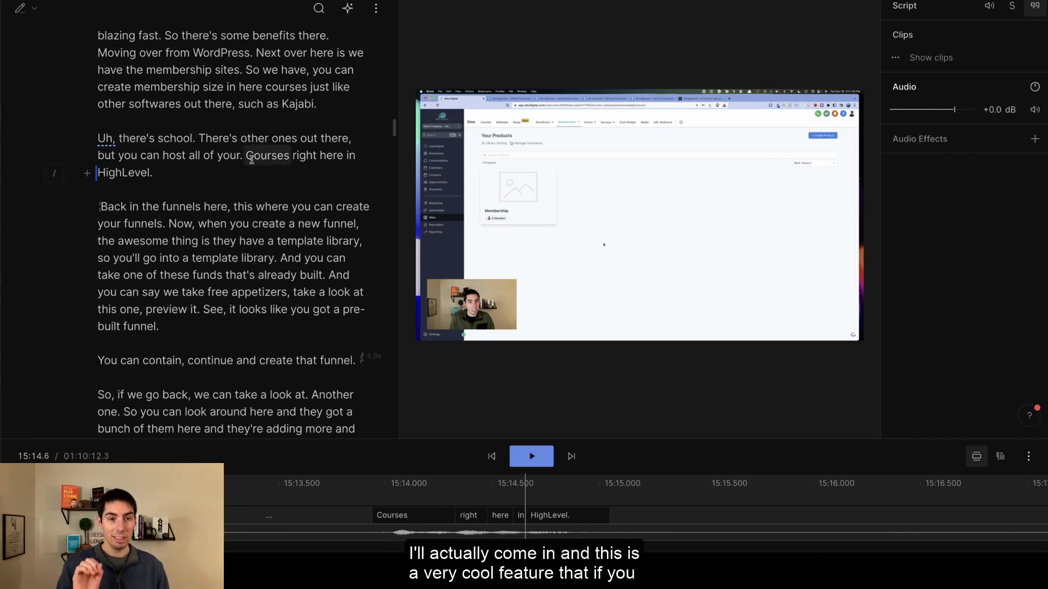
Search the transcript for filler words and remove the first match, the "Uh," before "in here, back in may of 2020".
click(347, 9)
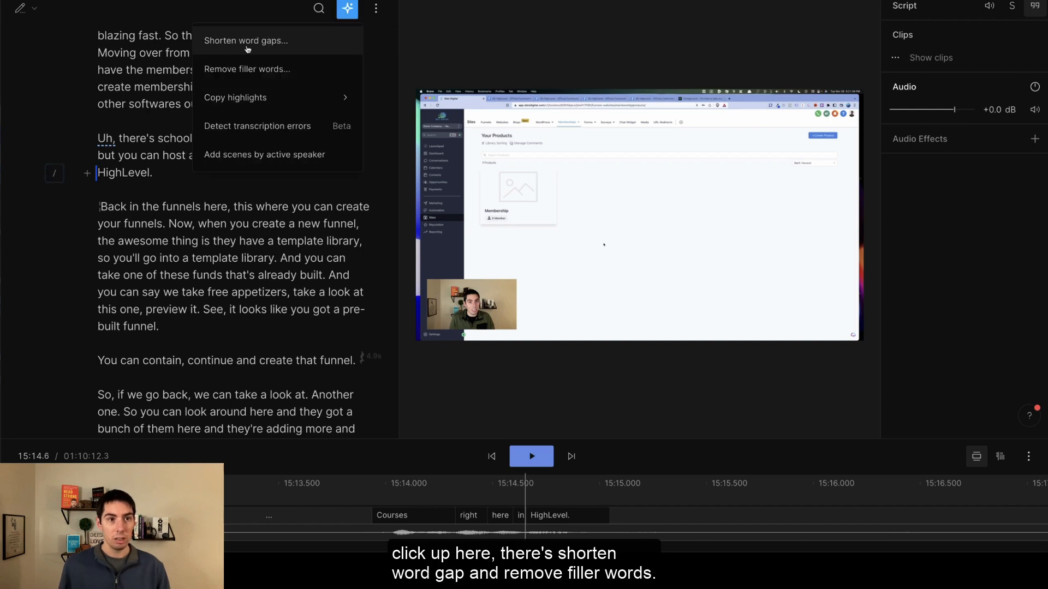
click(229, 70)
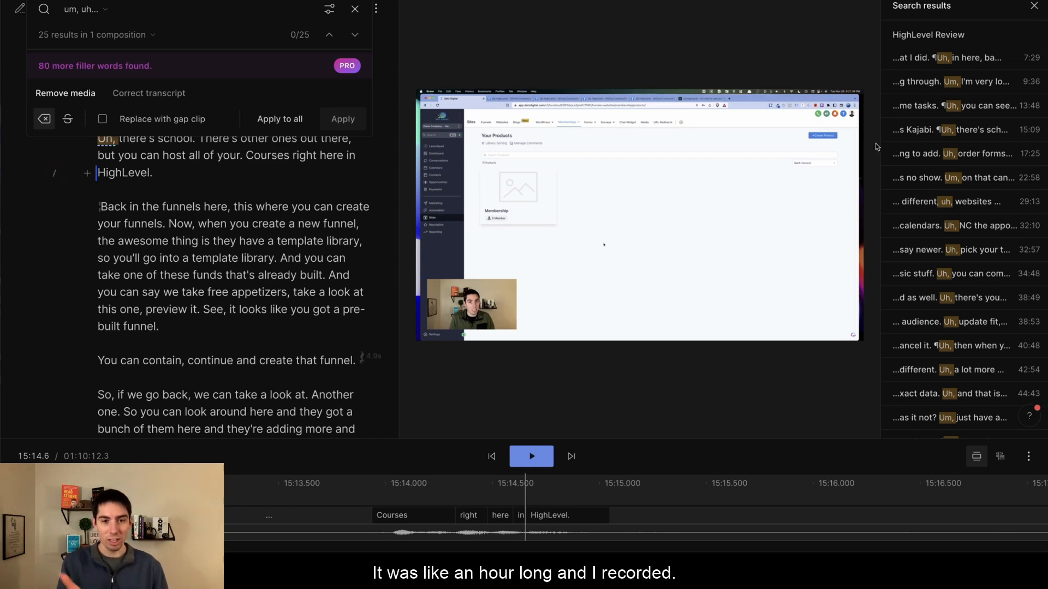
click(920, 60)
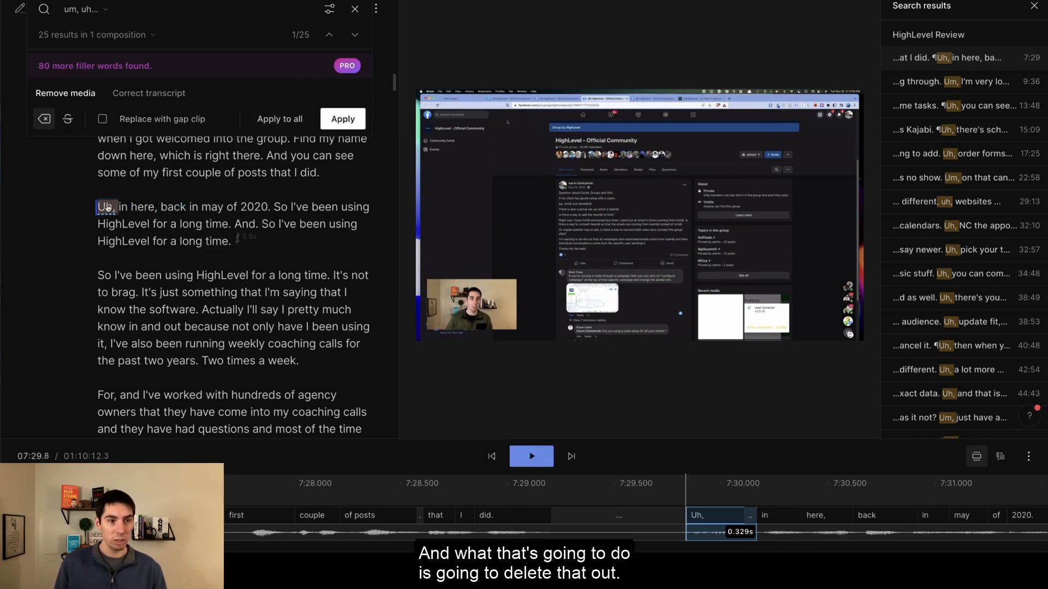
click(339, 121)
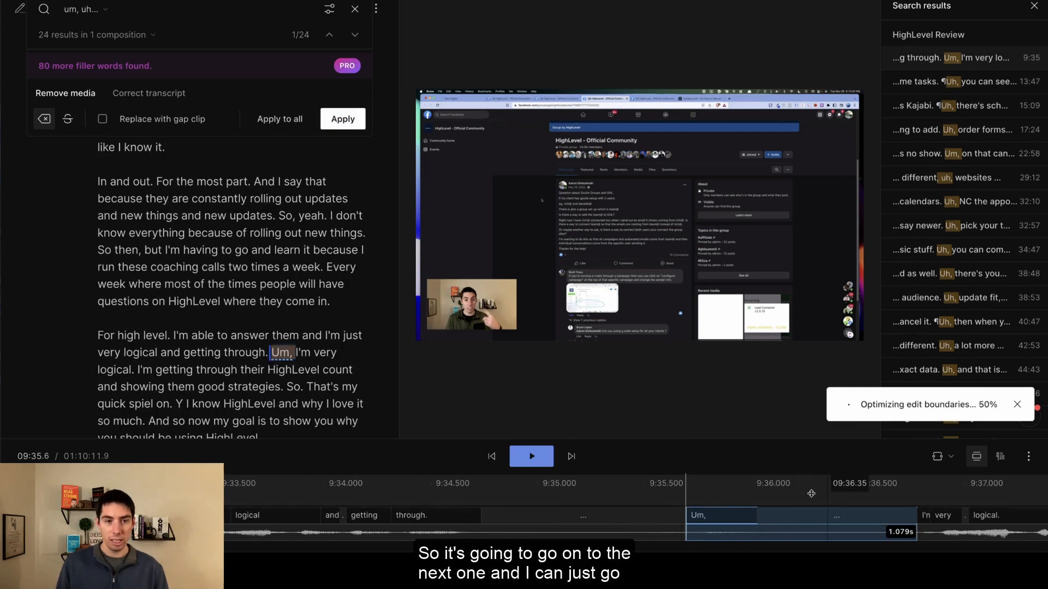
Remove the filler words "Um," before "I'm very logical" and "Uh," before "you can see", and close the filler word search.
click(337, 125)
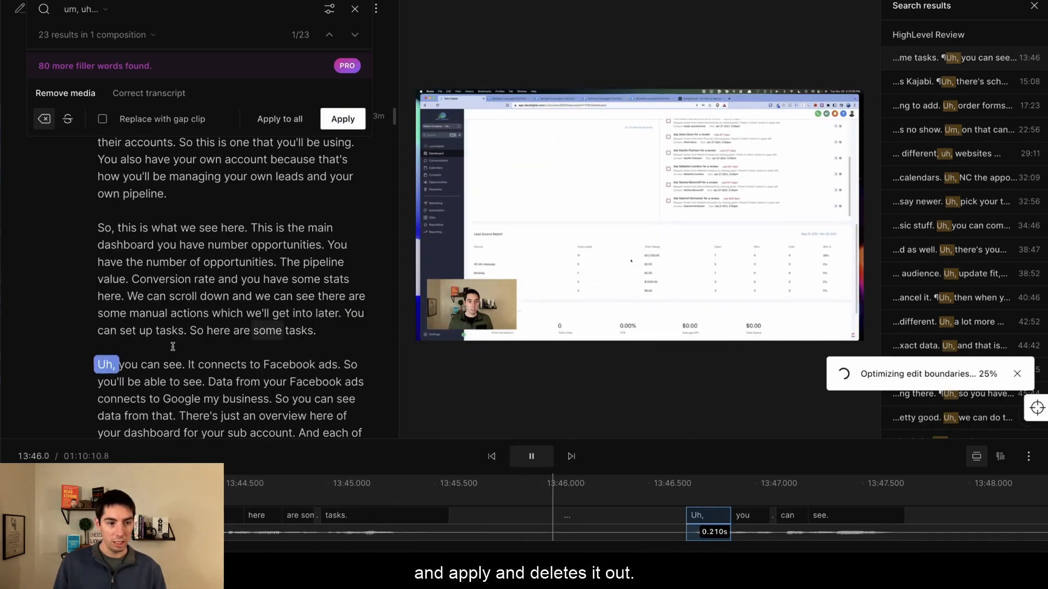
key(space)
click(339, 120)
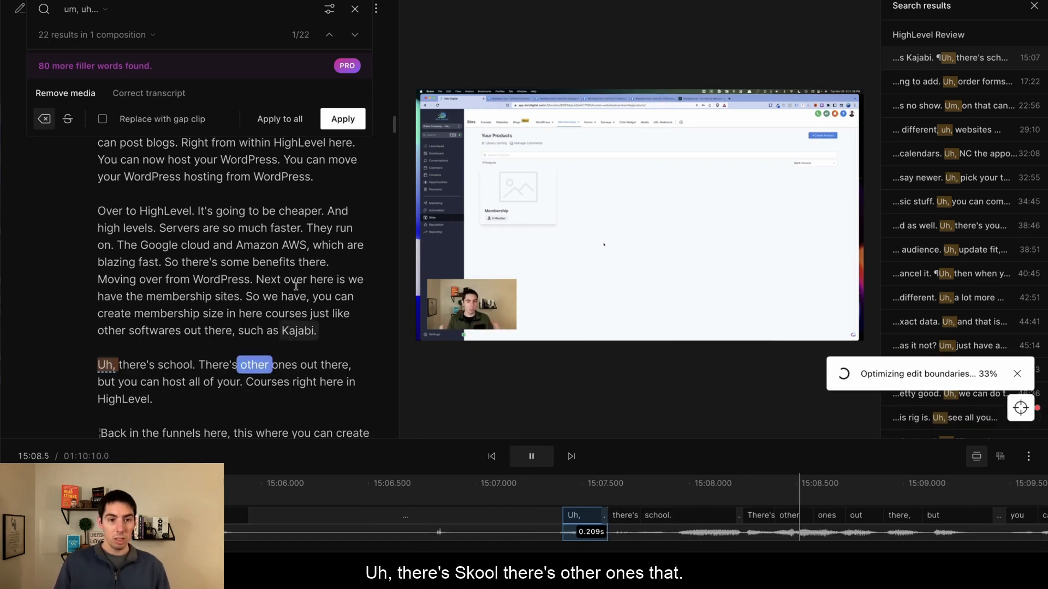
key(space)
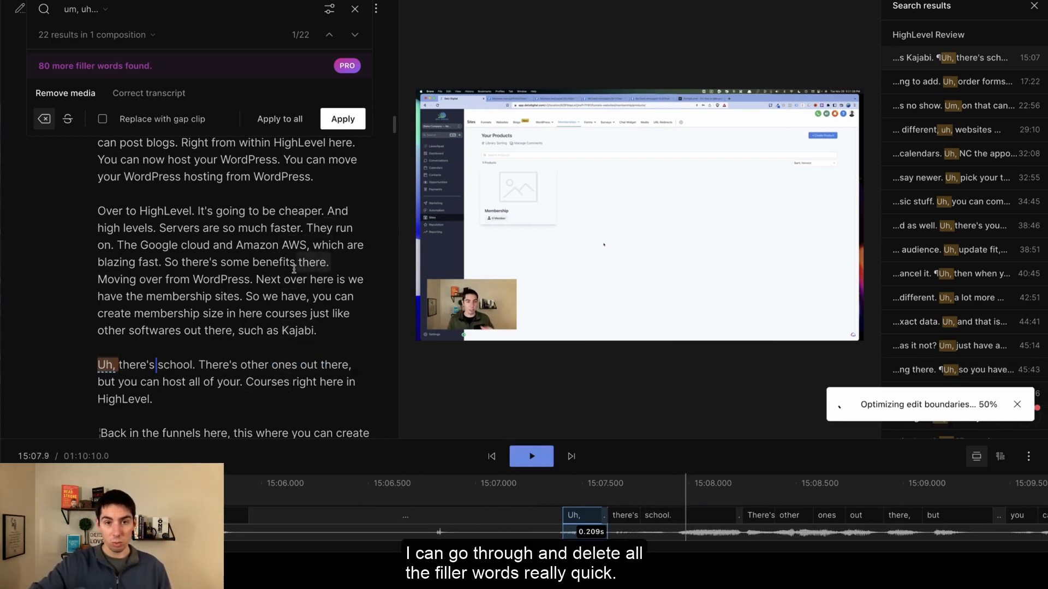
scroll(292, 269, up, 10)
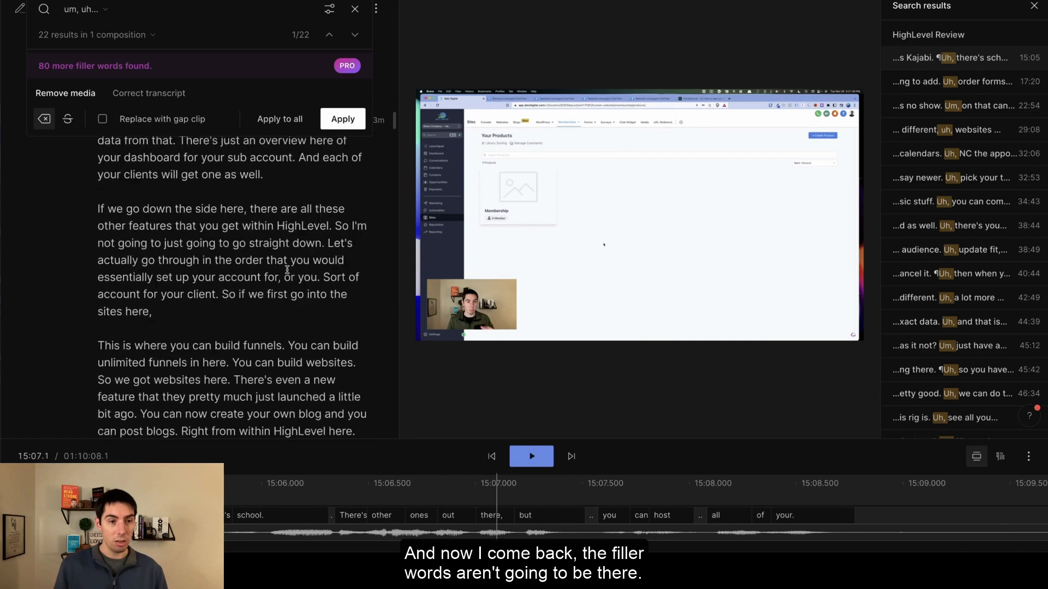
scroll(287, 268, up, 15)
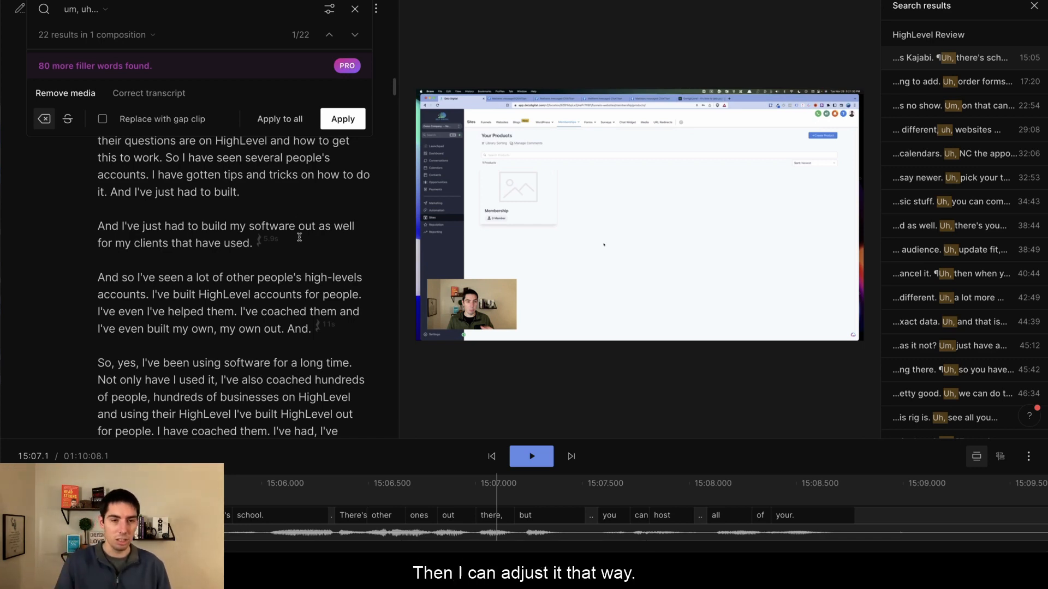
click(354, 10)
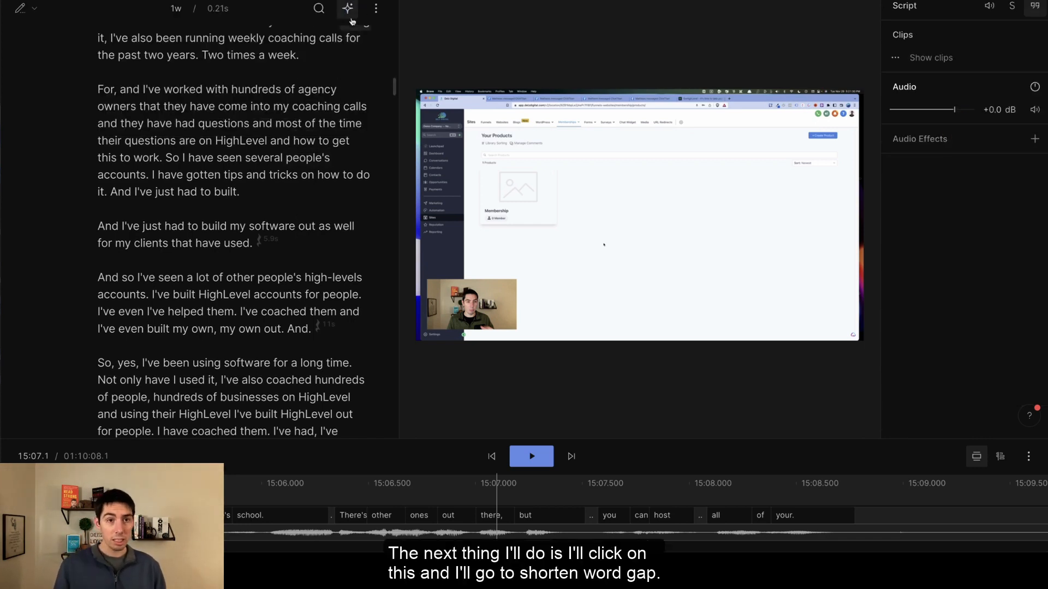
Find word gaps of 0.5 s or more and shorten the first one, before "Why am I so excited", to 0.5 sec.
click(346, 7)
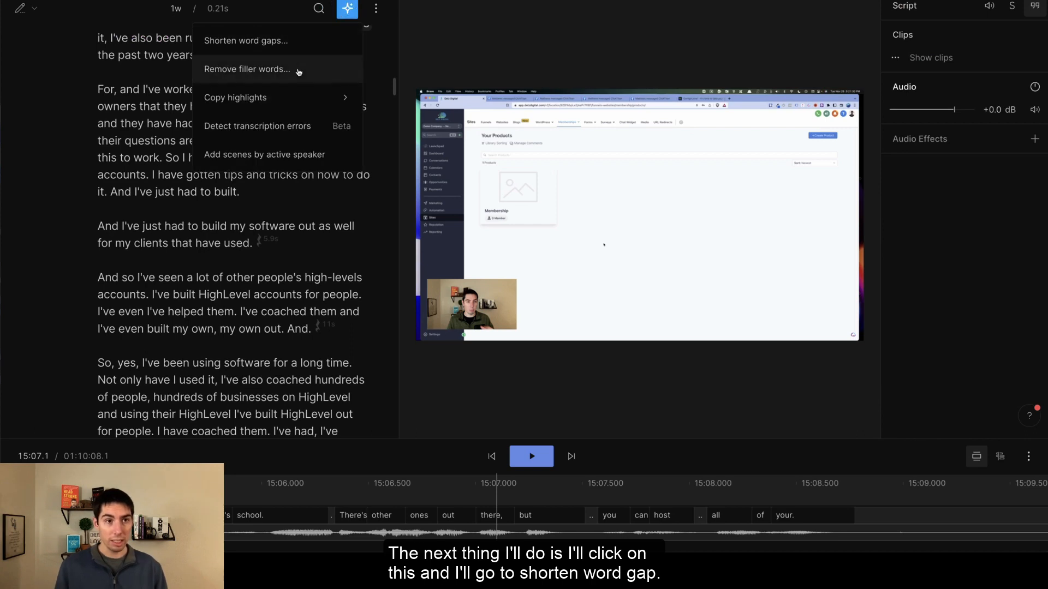
click(233, 43)
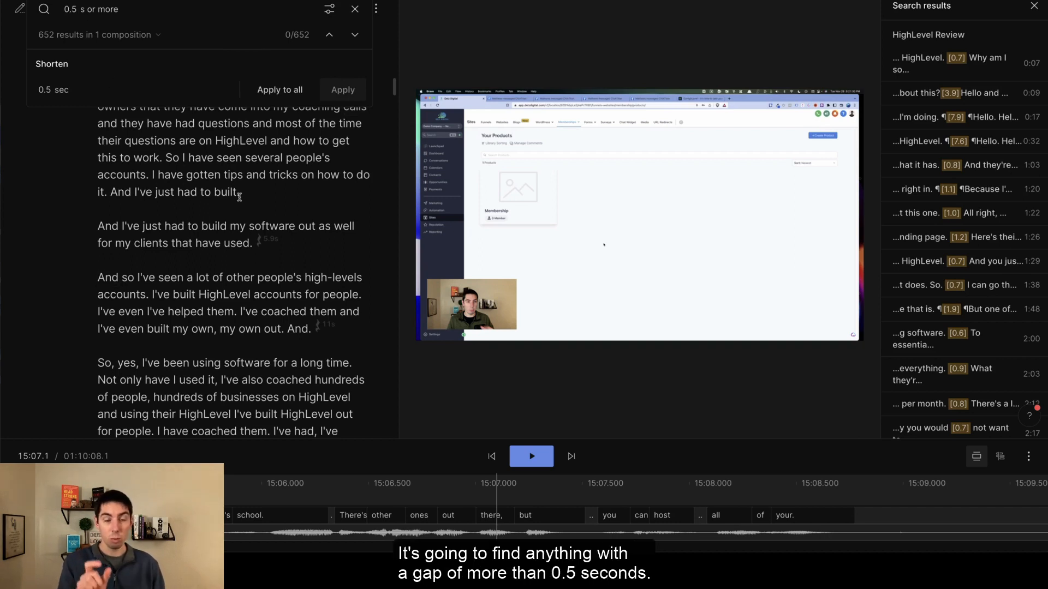
click(934, 59)
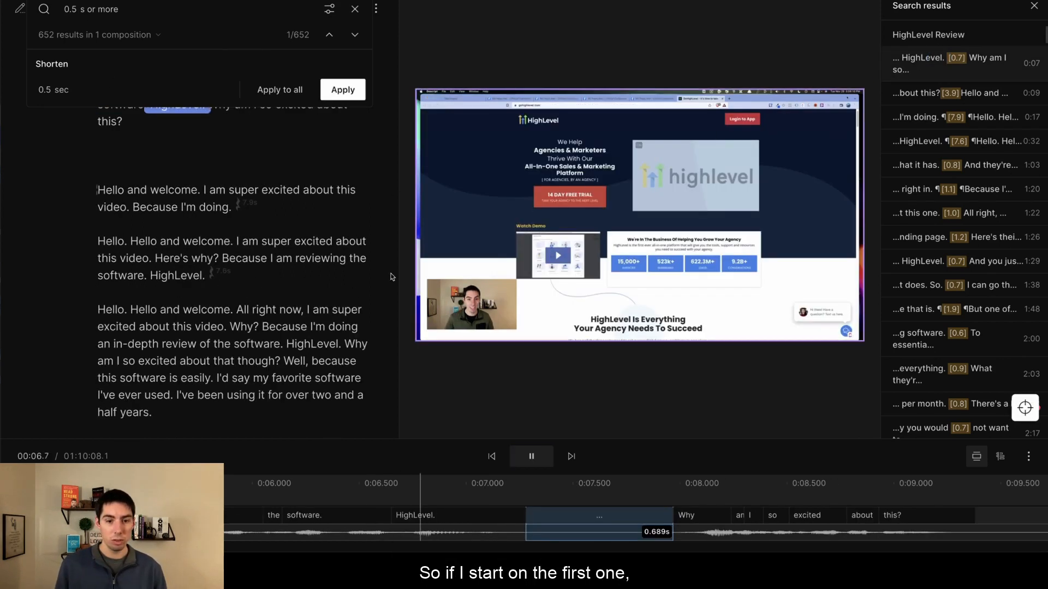
click(514, 464)
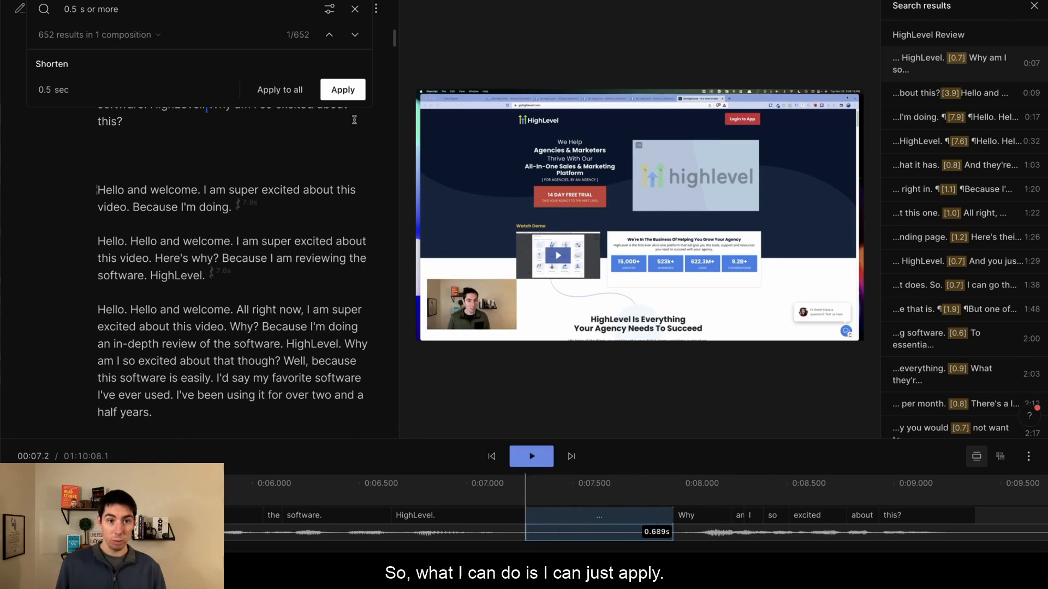
click(342, 90)
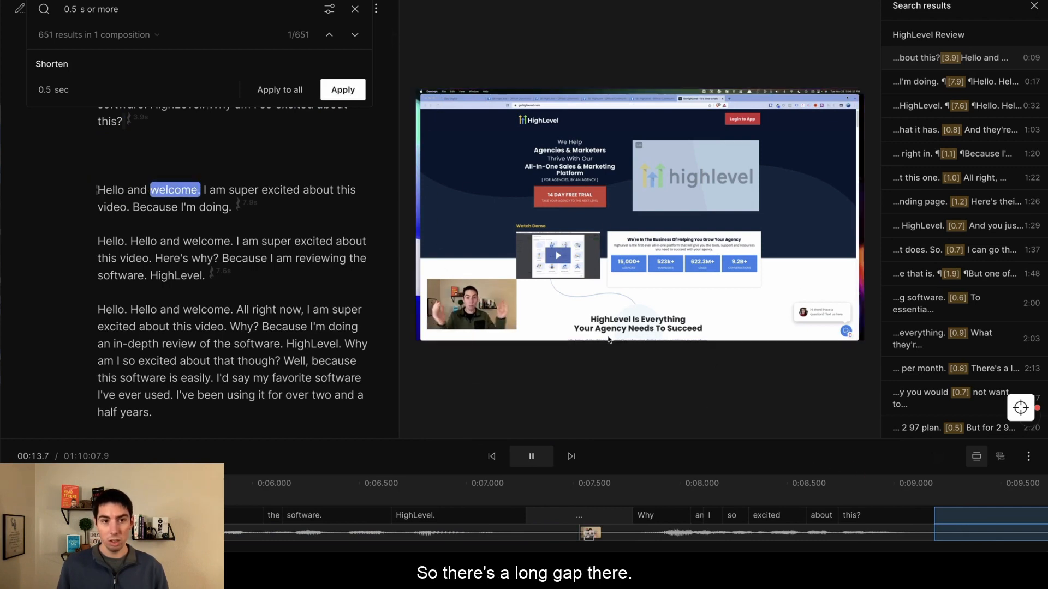
key(space)
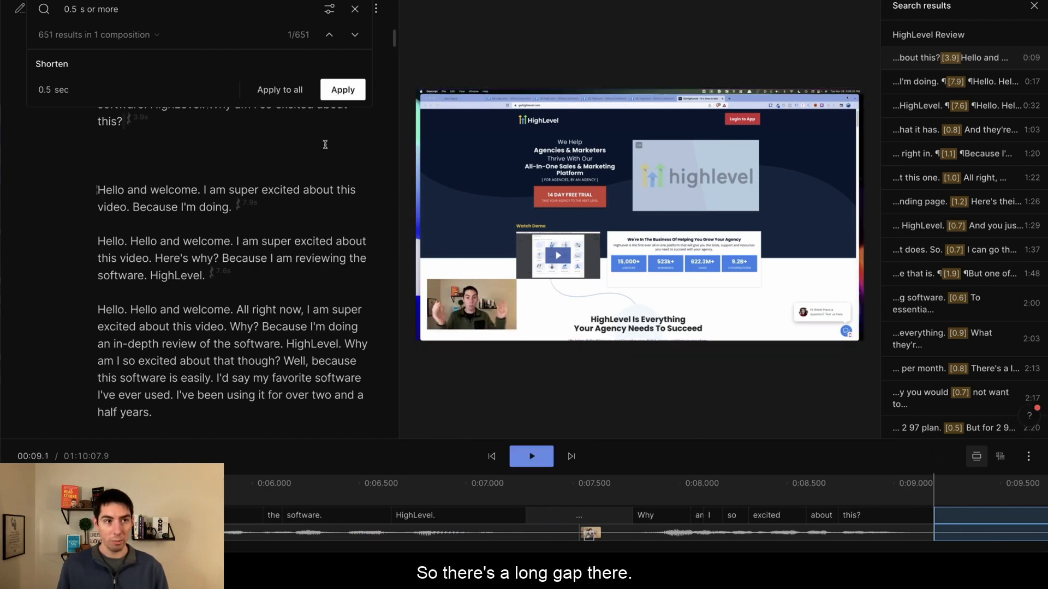
Set the shortened gap length to 0.2 sec, apply it to the 3.9 s and 7.6 s gaps, and preview the latter.
click(41, 89)
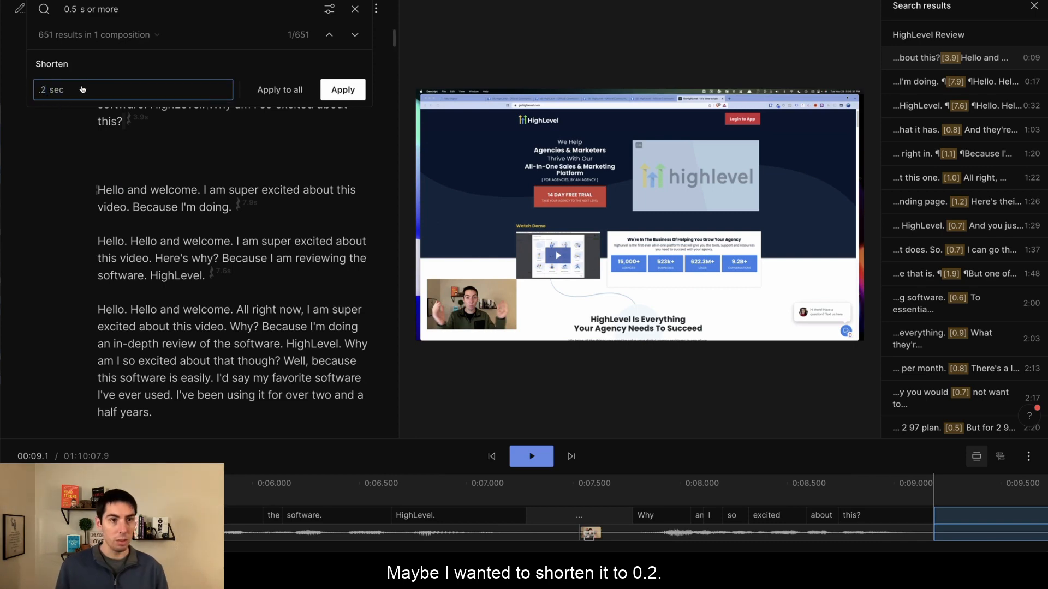
text(.2)
key(Return)
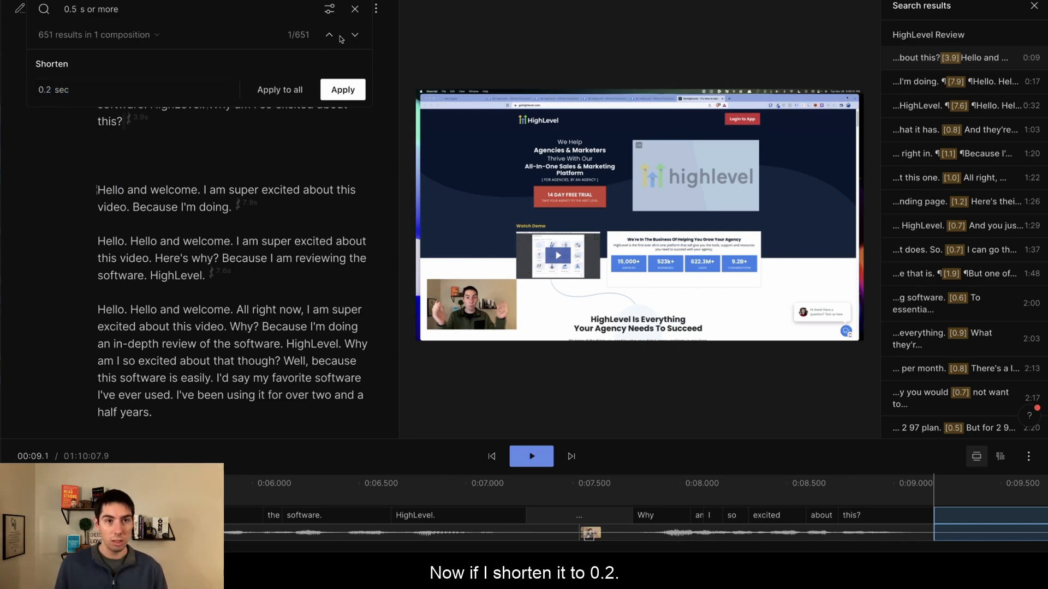
click(343, 90)
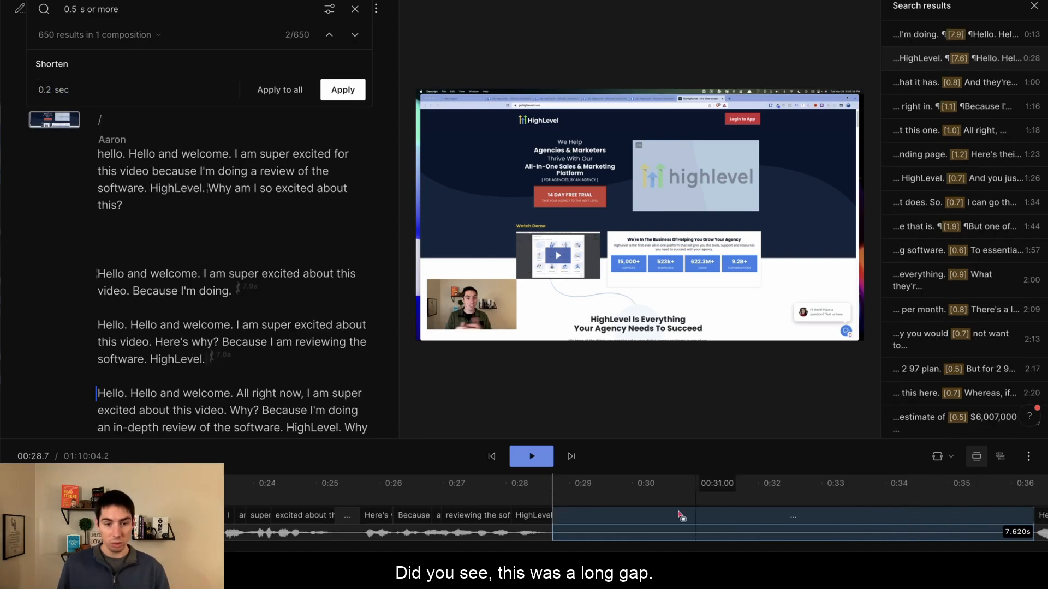
click(343, 90)
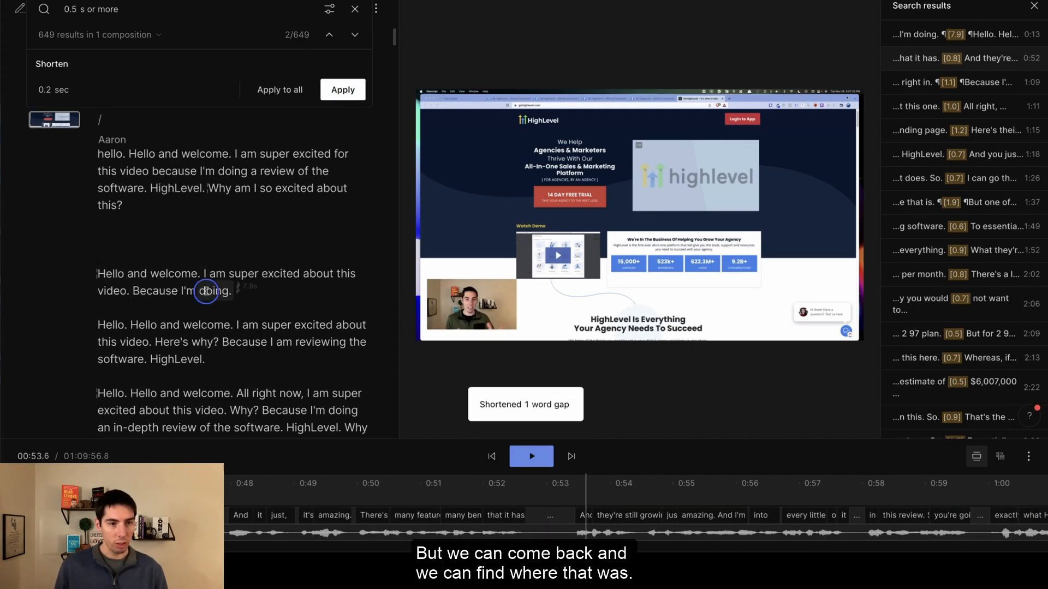
click(148, 359)
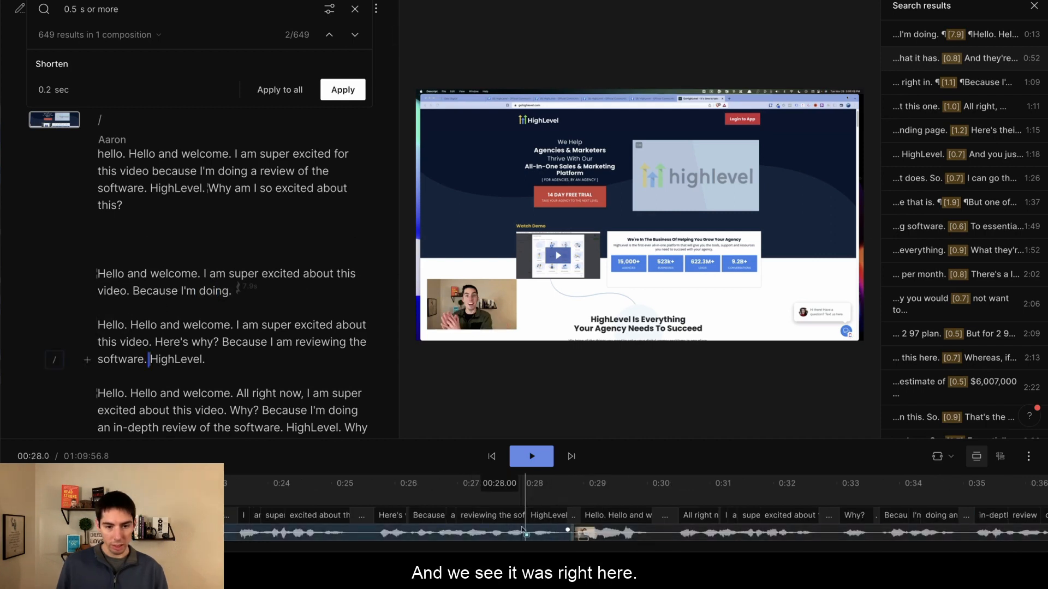
key(space)
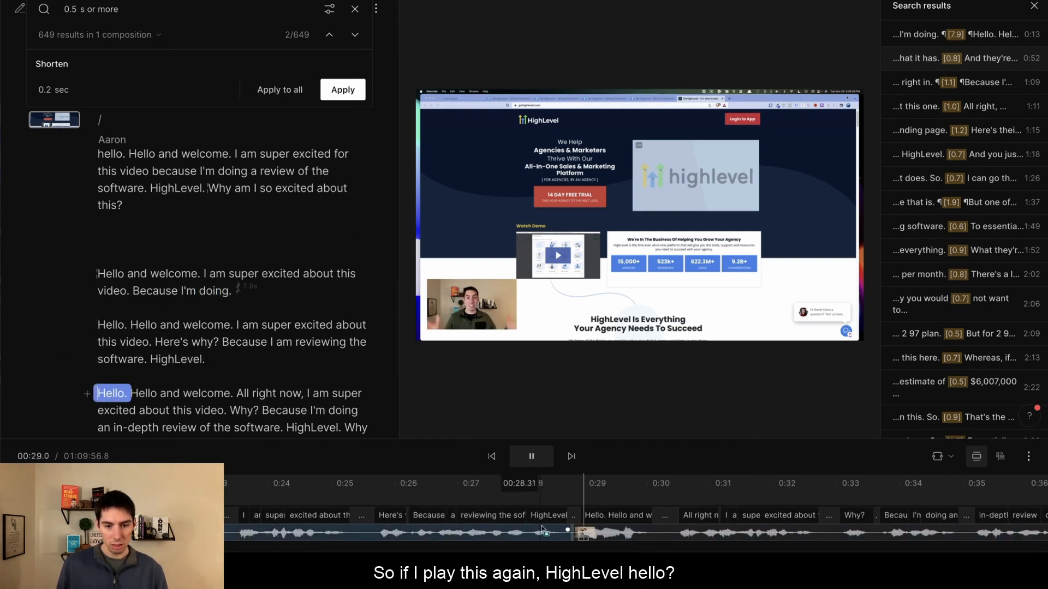
key(space)
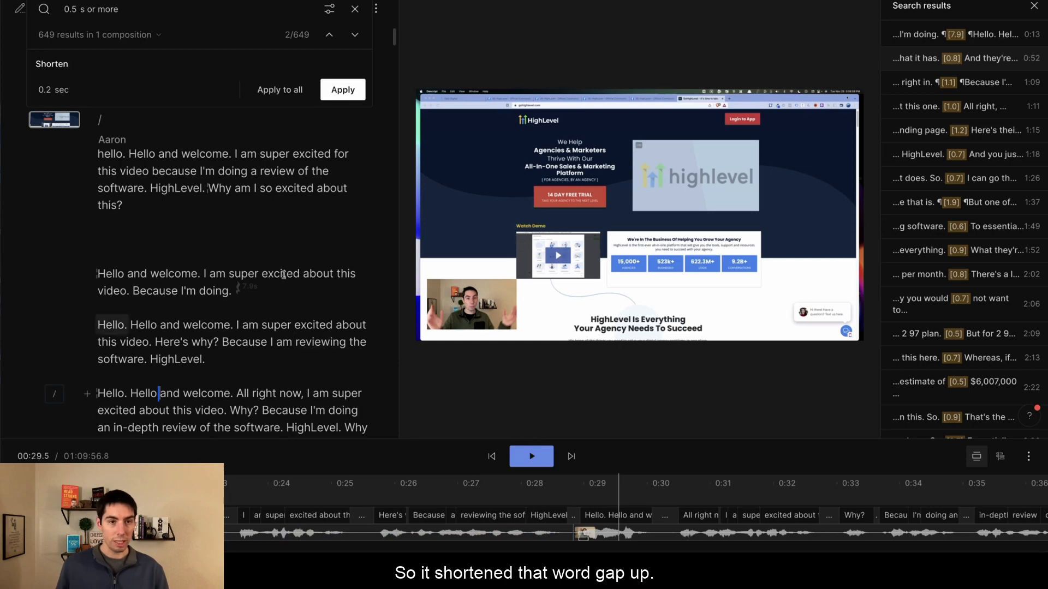
Go to the next word gap, after "let's dive right in", shorten it to 0.2 sec and play back the passage.
click(355, 34)
key(space)
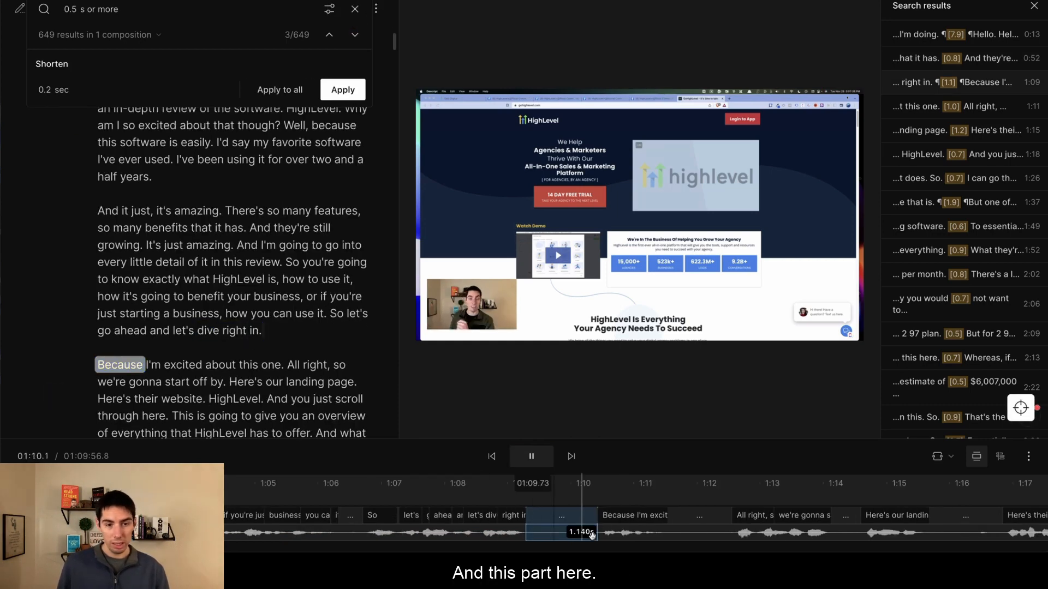
key(space)
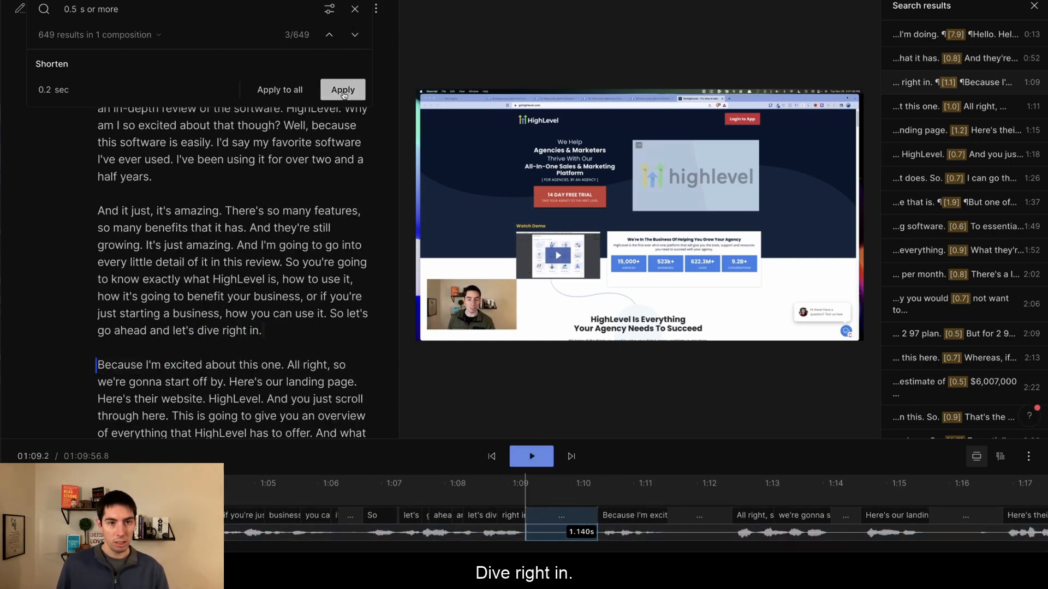
click(343, 90)
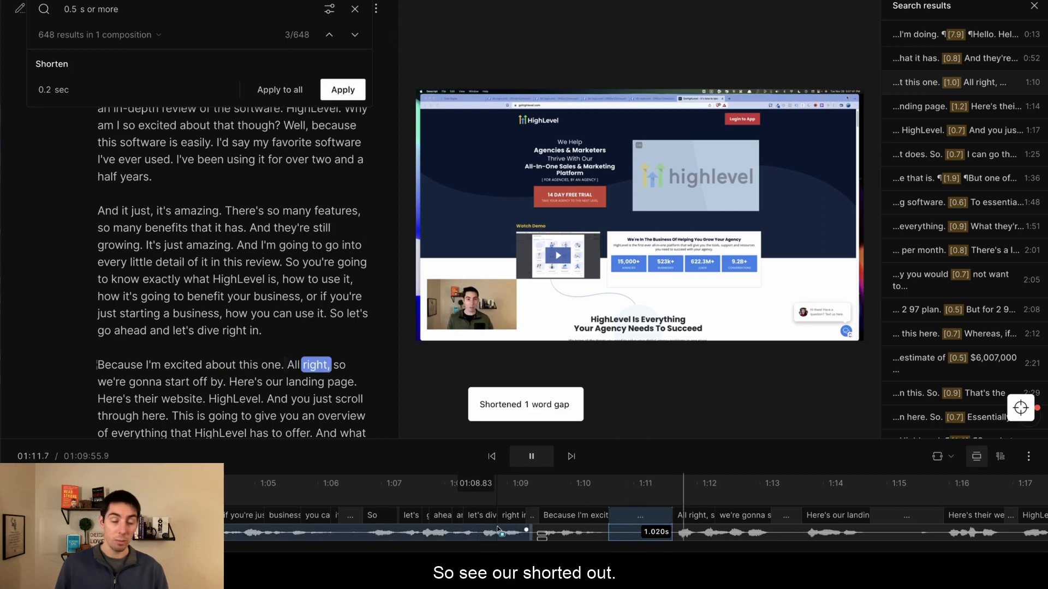
key(space)
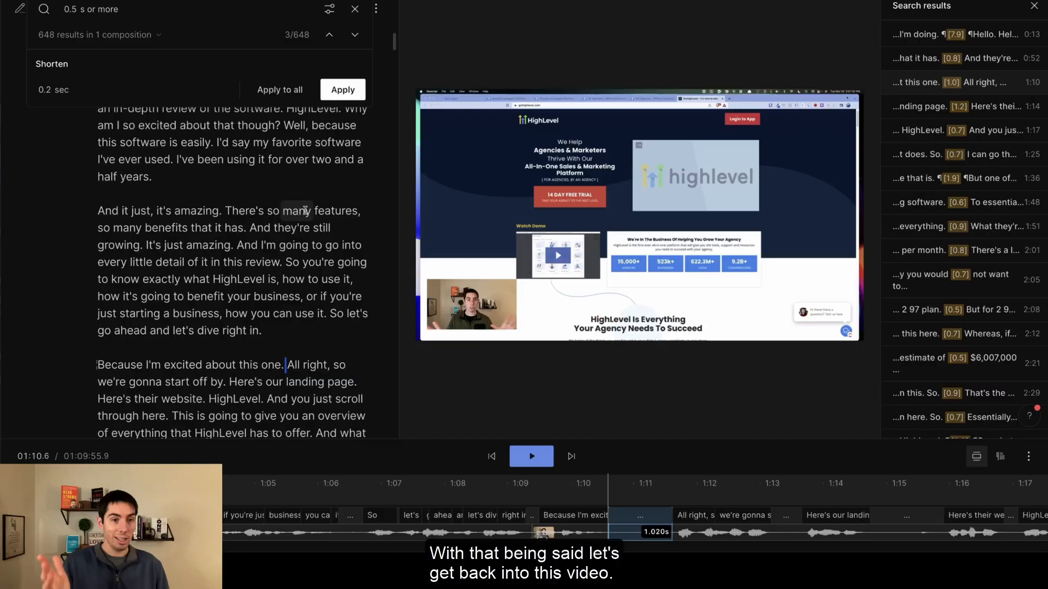
scroll(242, 248, up, 10)
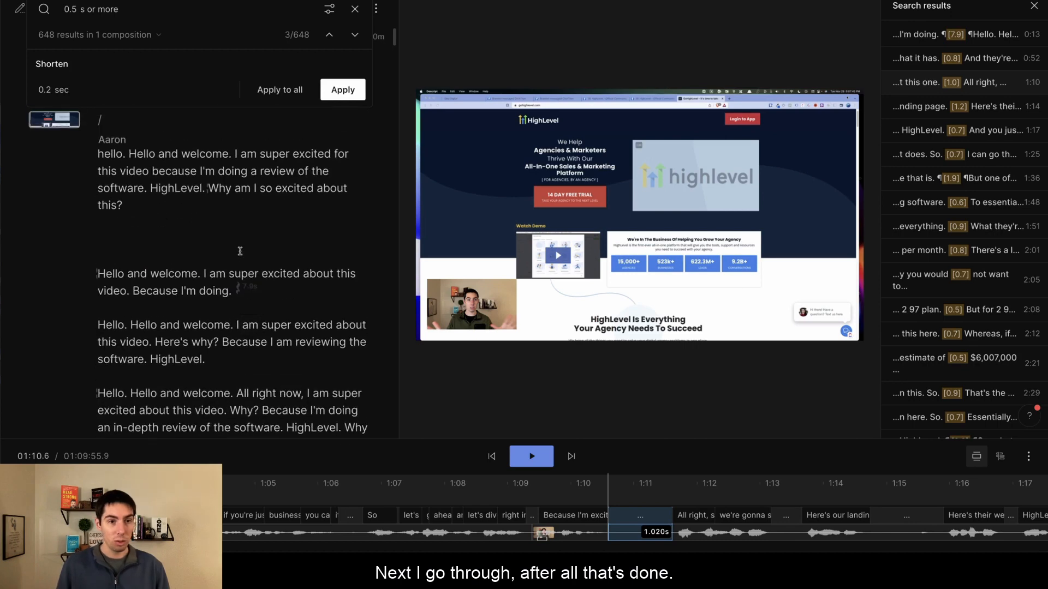
Close the word gap search and play back the repeated intro take starting "Hello and welcome" and ending "Because I'm doing.".
click(355, 12)
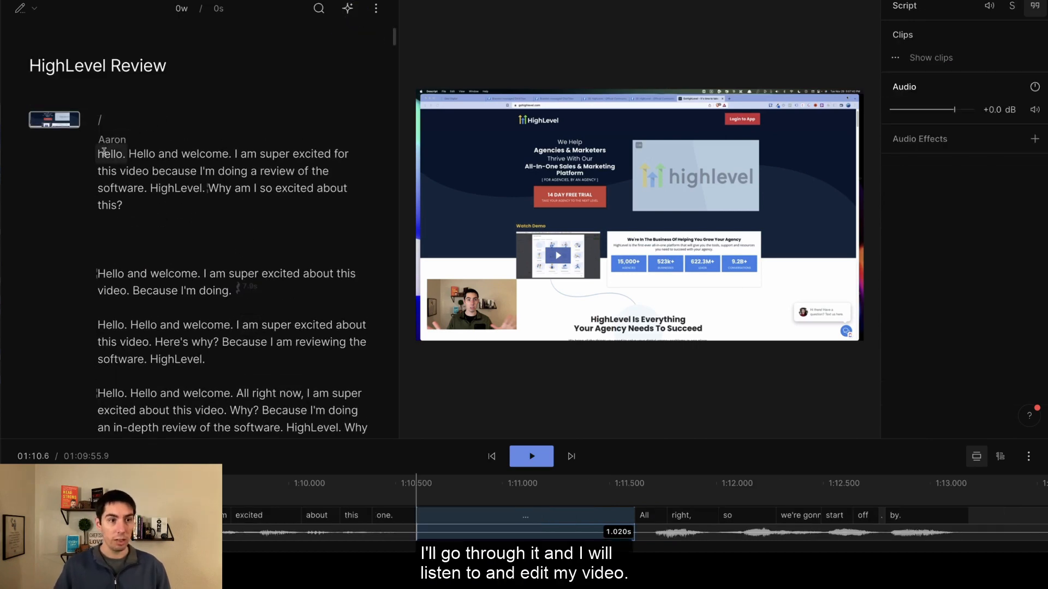
click(104, 152)
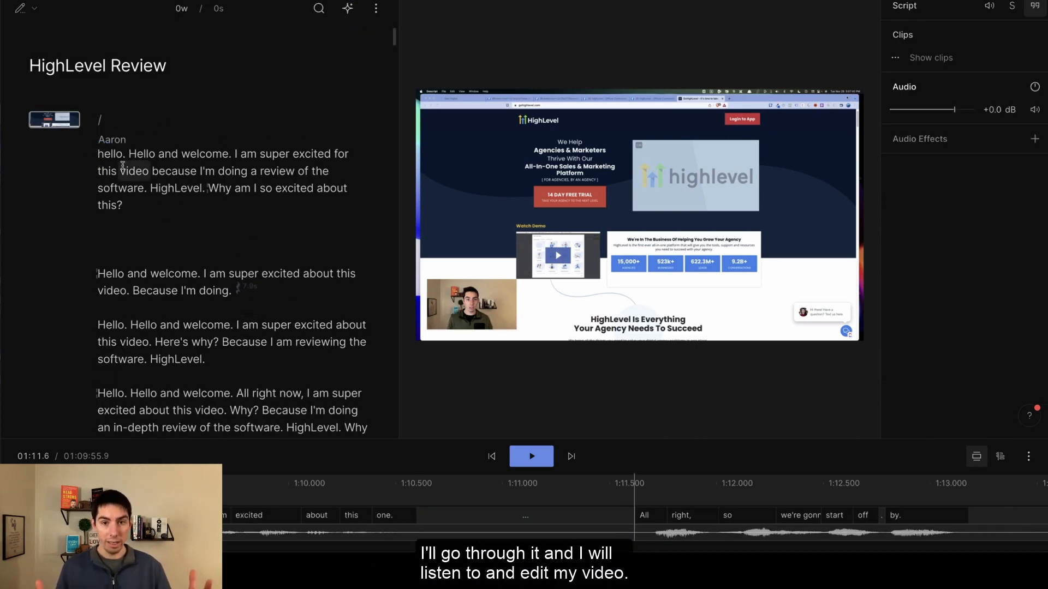
scroll(115, 161, down, 2)
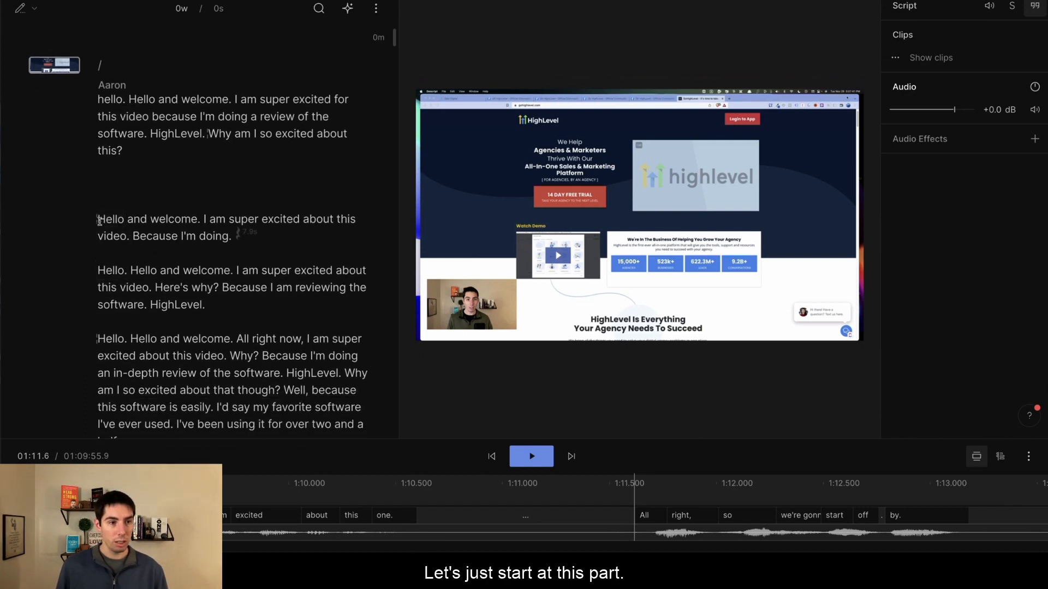
click(101, 218)
key(space)
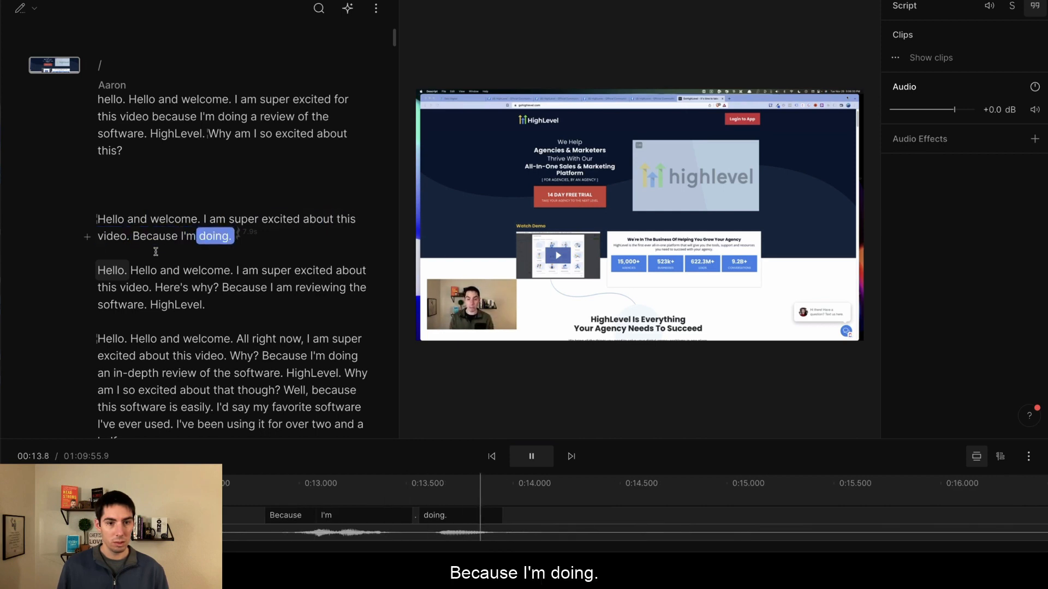
key(space)
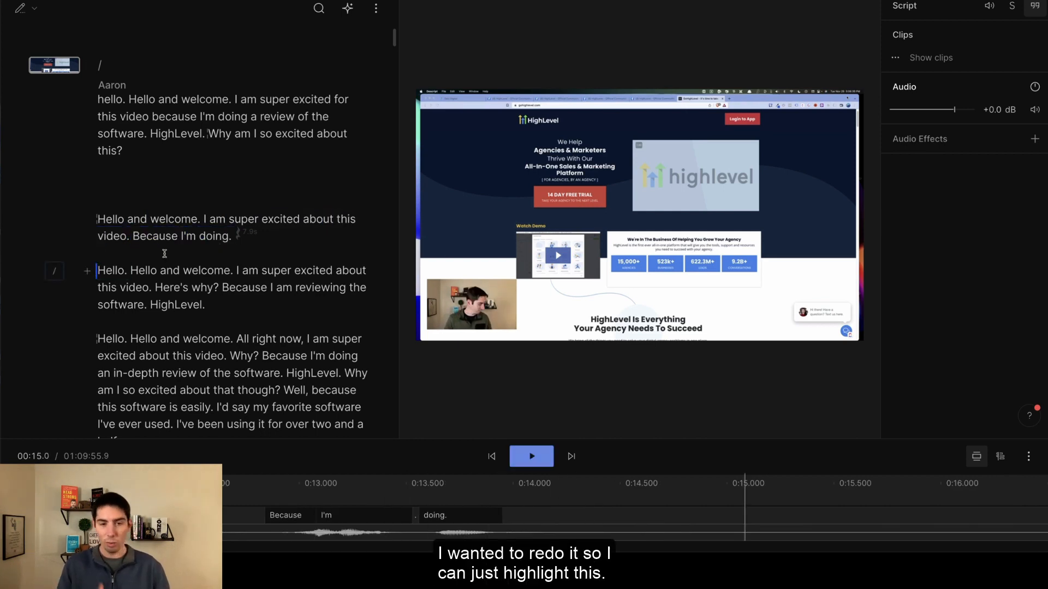
Delete the repeated take "Hello and welcome. I am super excited about this video. Because I'm doing." together with the gap after it.
drag(98, 219, 232, 235)
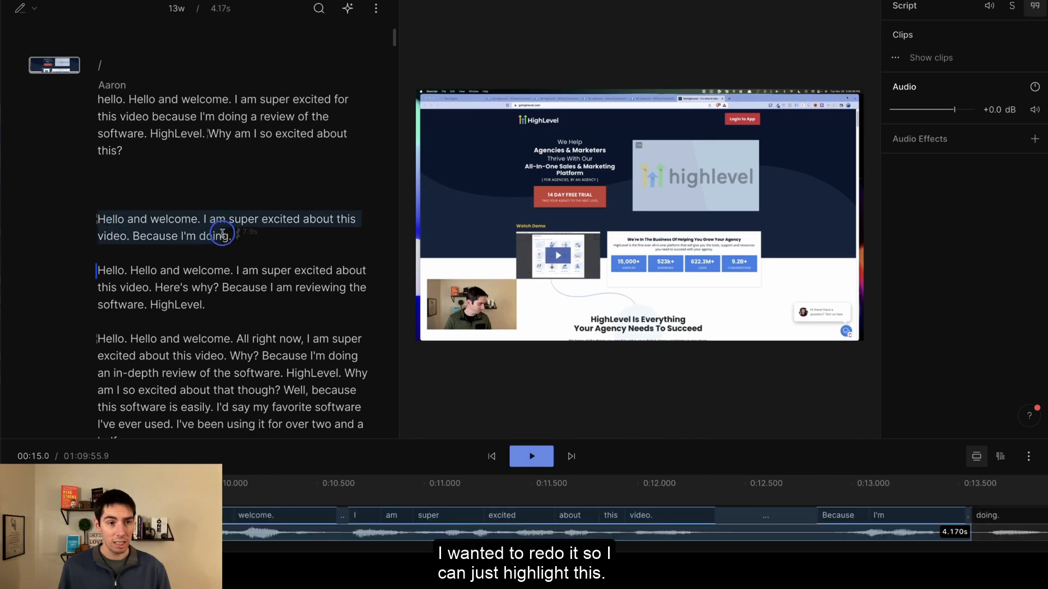
key(BackSpace)
key(BackSpace)
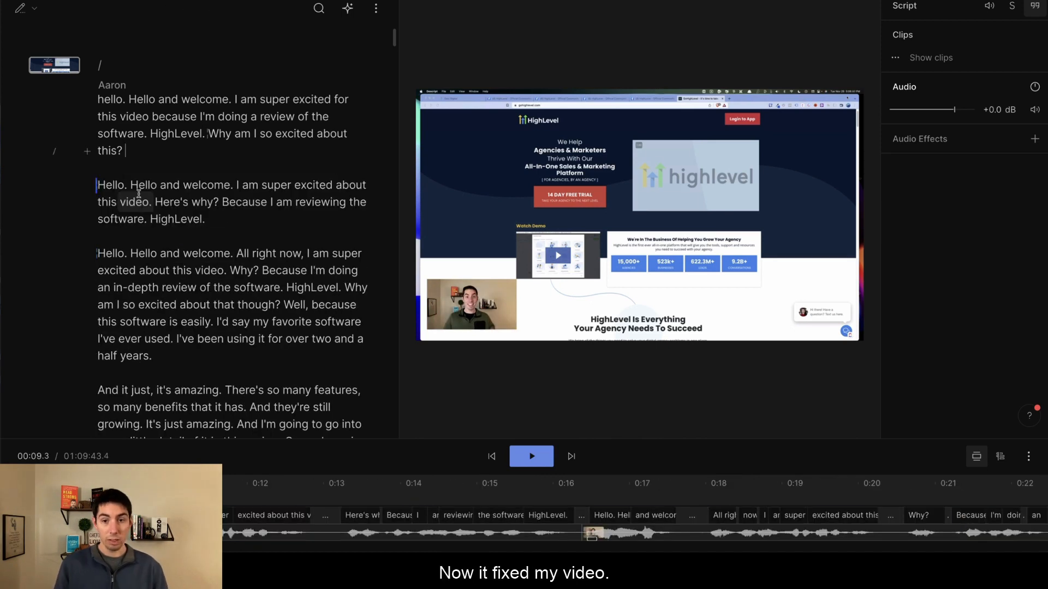
Play back the following take from "Hello. Hello and welcome." up to "I am" to check the pause between them.
double_click(103, 186)
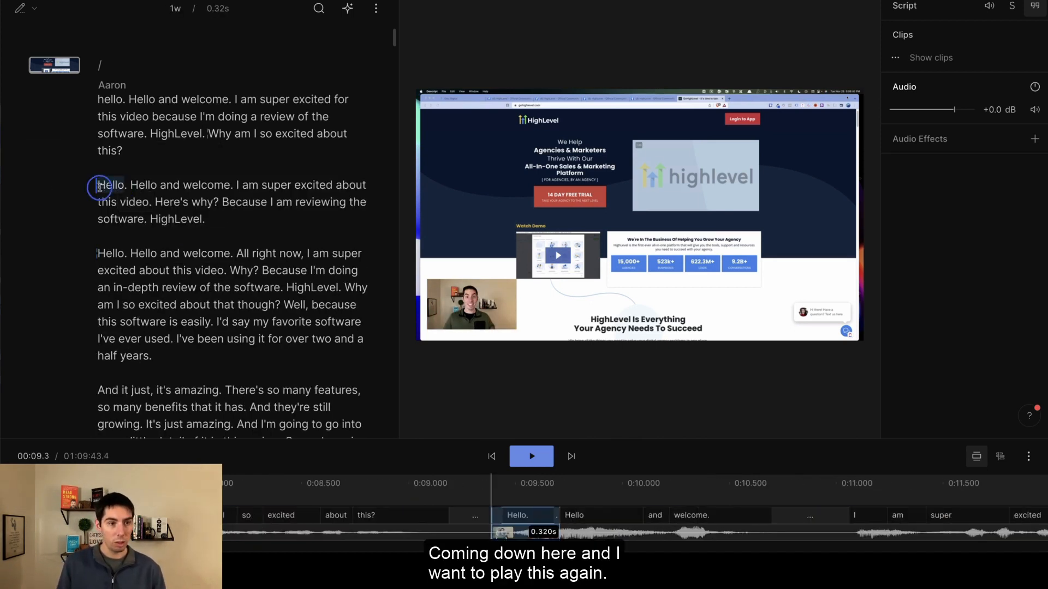
click(99, 187)
key(space)
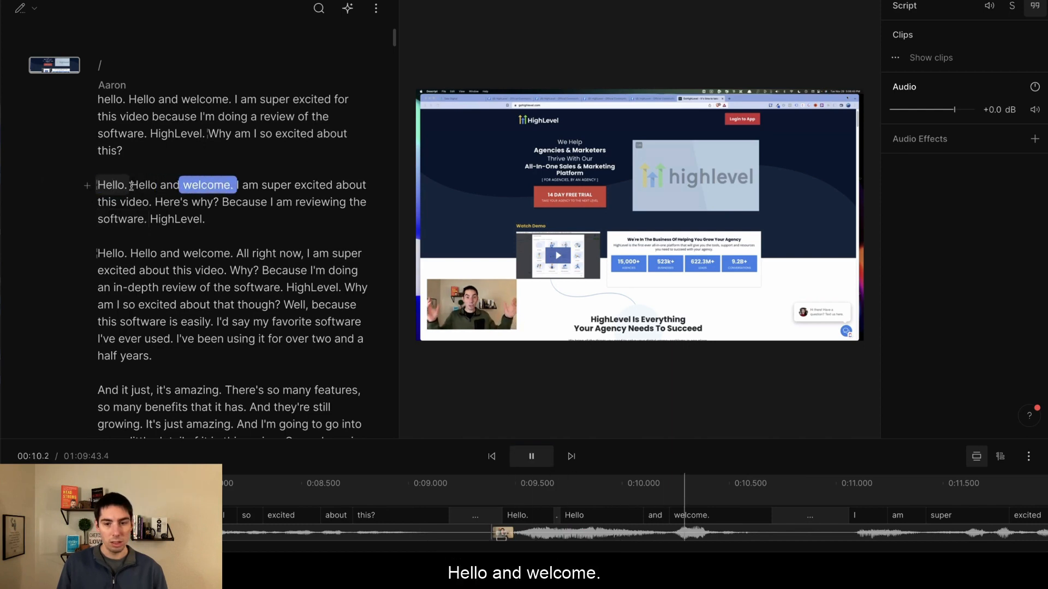
key(space)
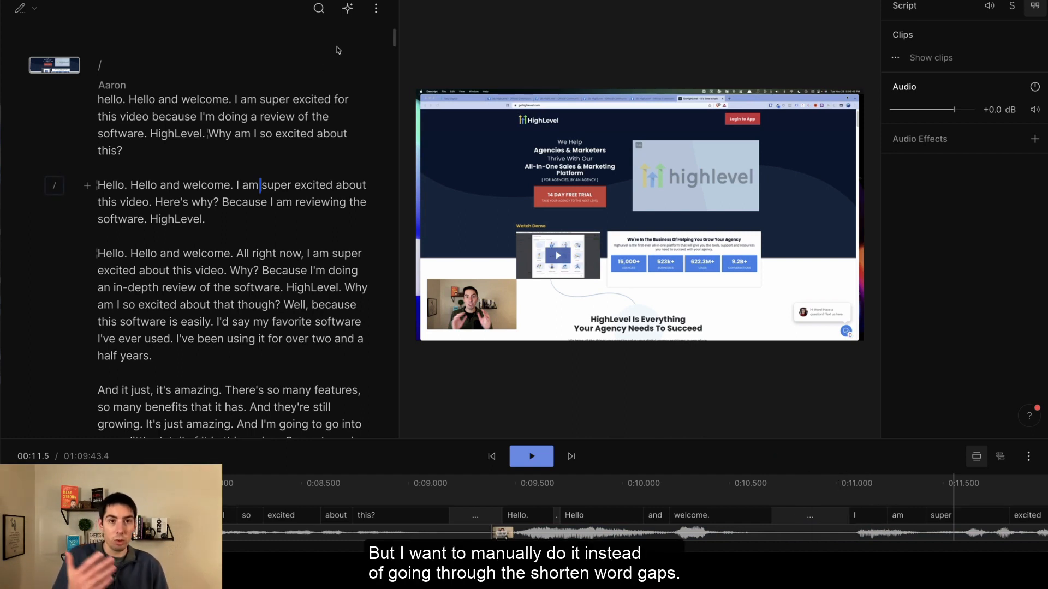
Manually close the gap between "welcome." and "I am super excited" on the timeline and play back the joint.
click(347, 7)
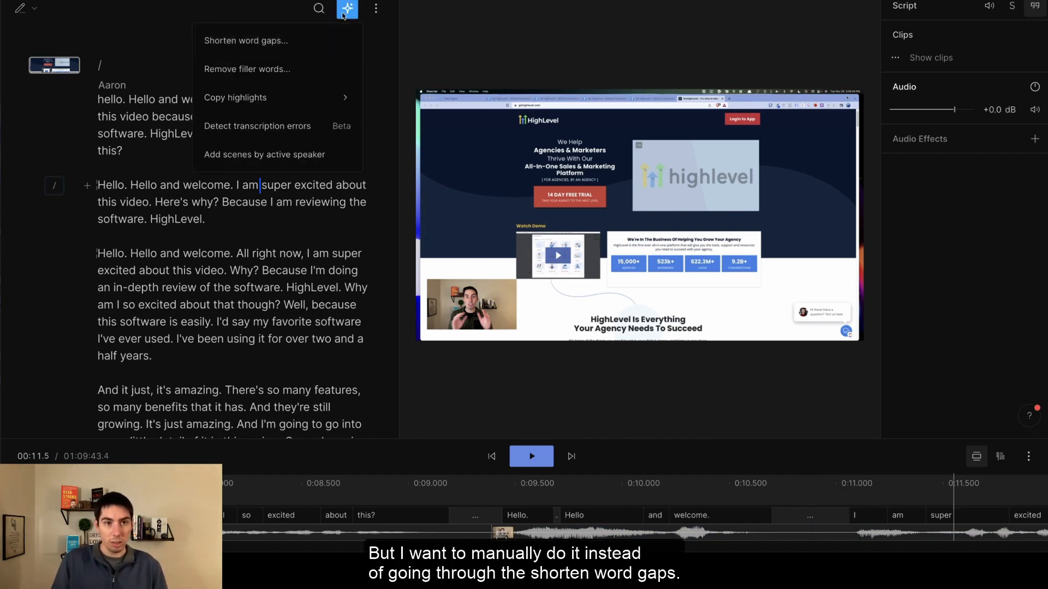
key(Escape)
drag(878, 532, 784, 515)
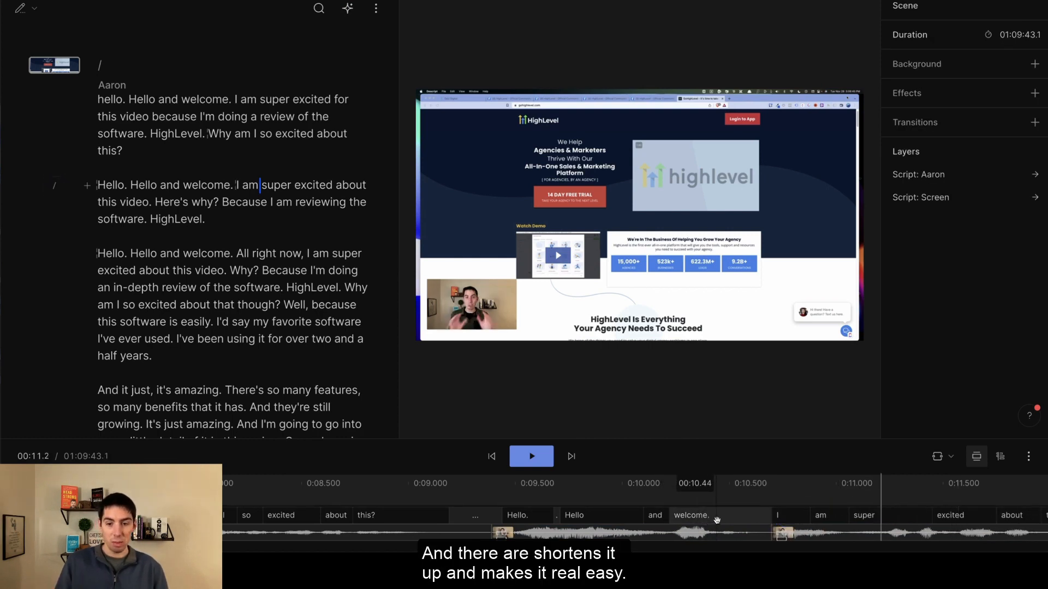
click(694, 530)
key(space)
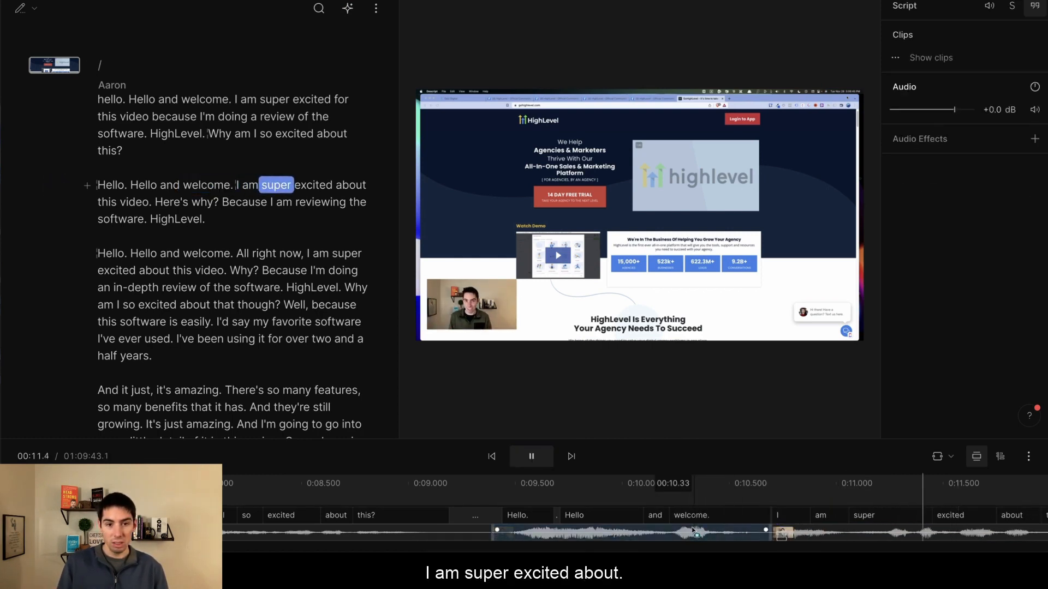
key(space)
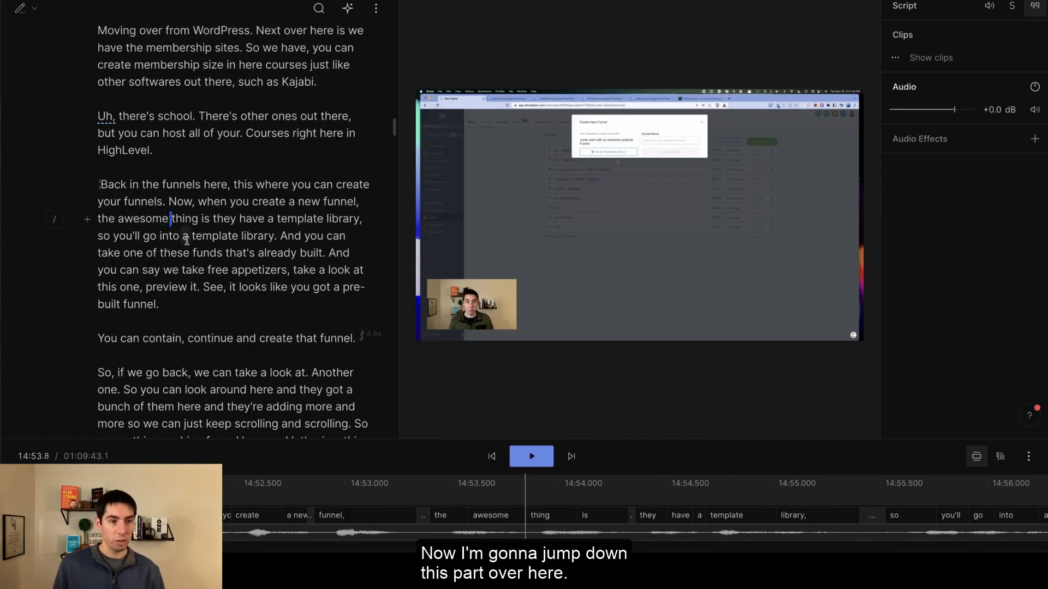
Play back the funnel template passage and overdub "And you can take one" with "And you can use one".
key(space)
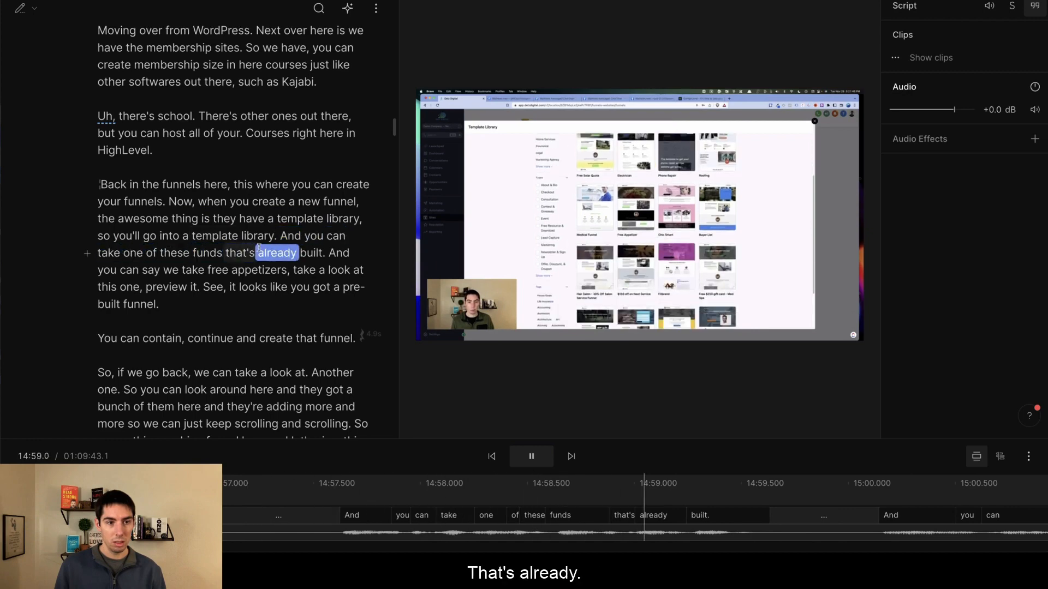
key(space)
drag(281, 236, 140, 256)
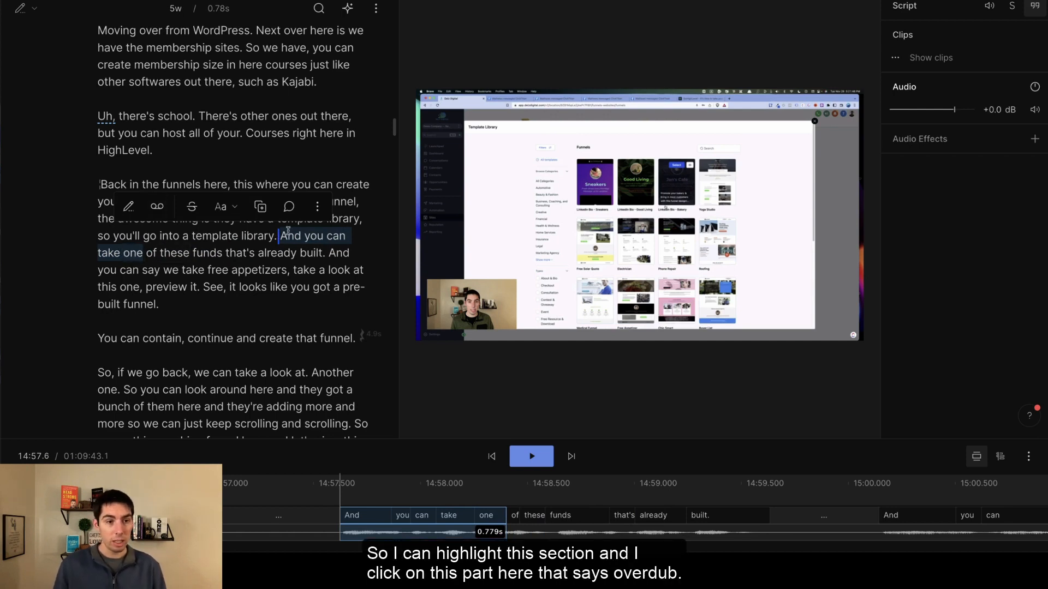
click(157, 210)
click(160, 205)
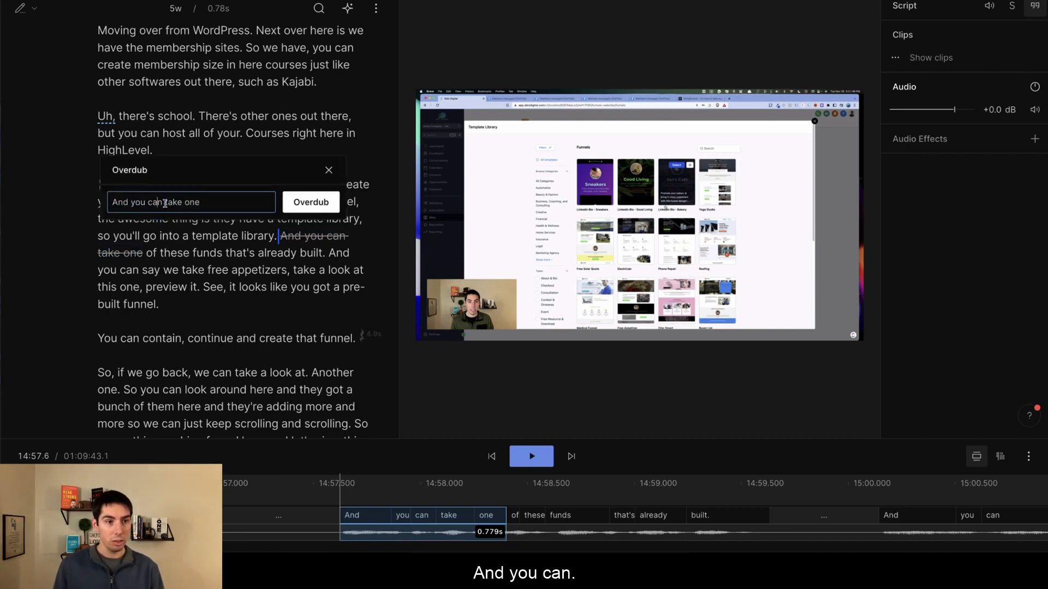
double_click(172, 202)
text(use)
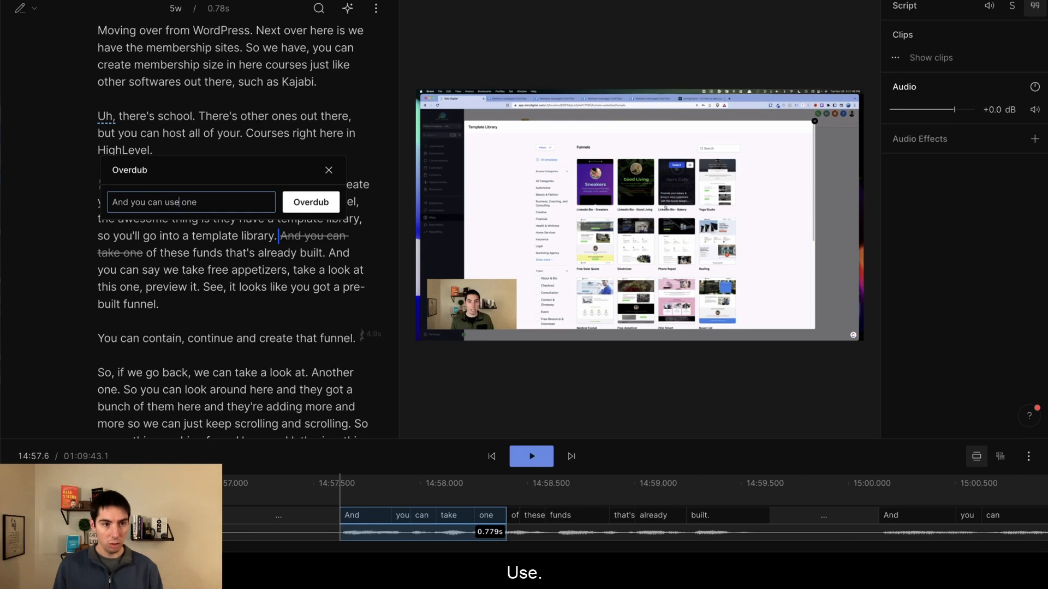
click(323, 203)
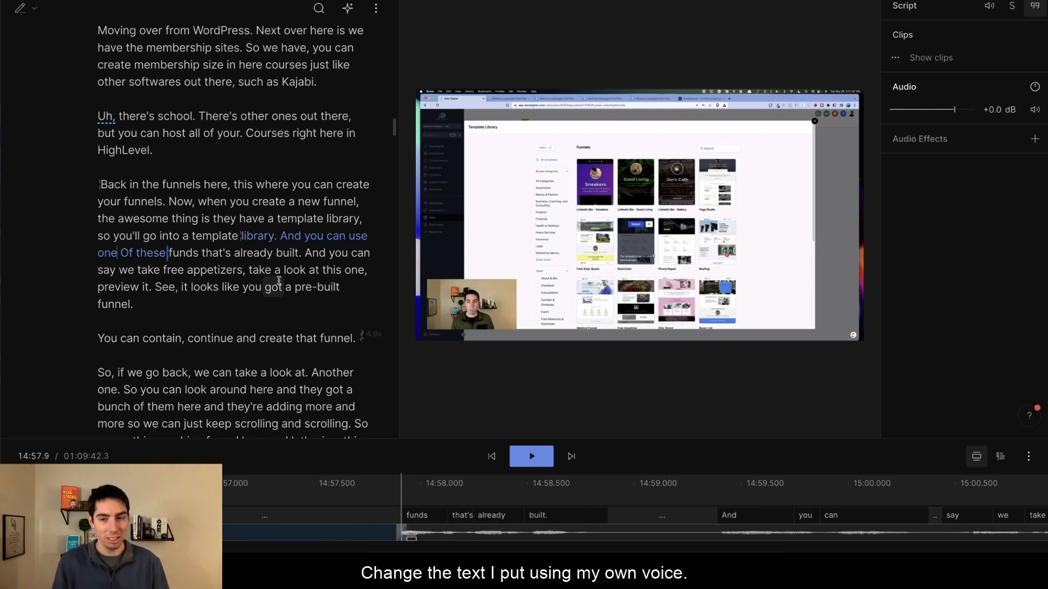
Play back the overdubbed sentence from "template library" through "already built." to check the generated voice.
key(space)
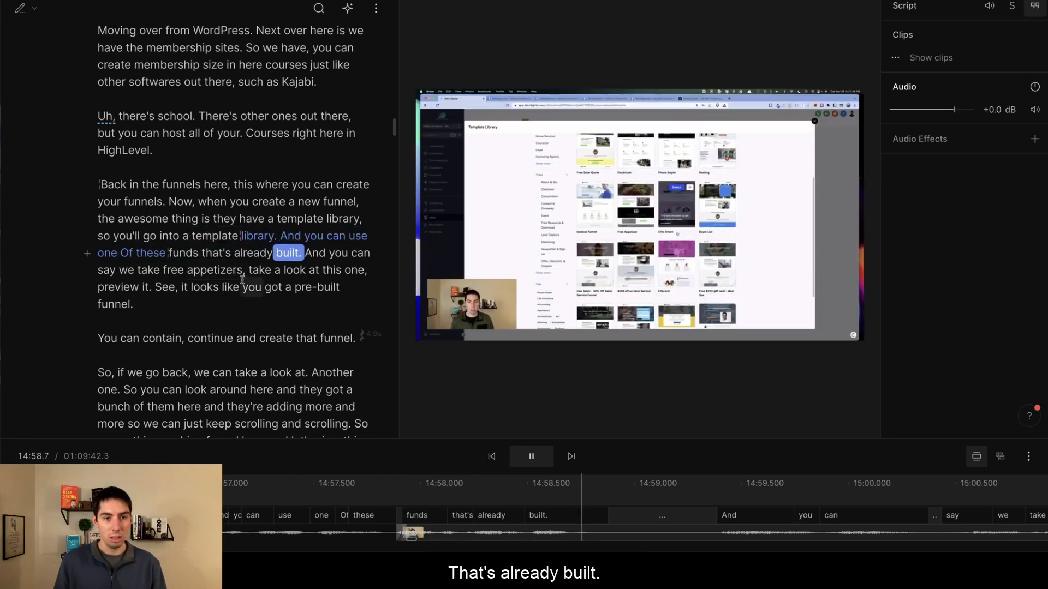
key(space)
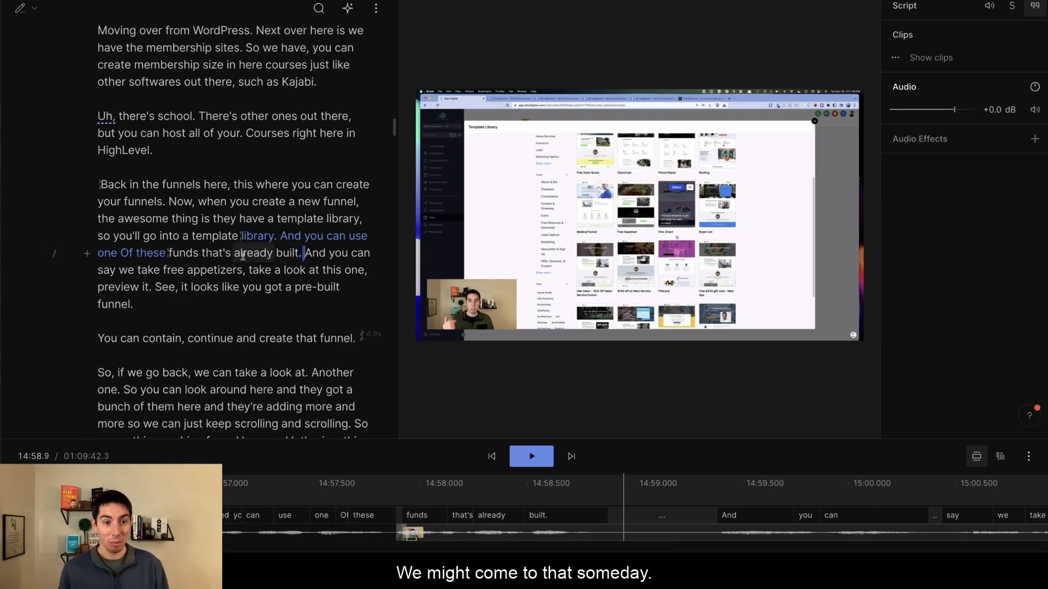
click(230, 236)
key(space)
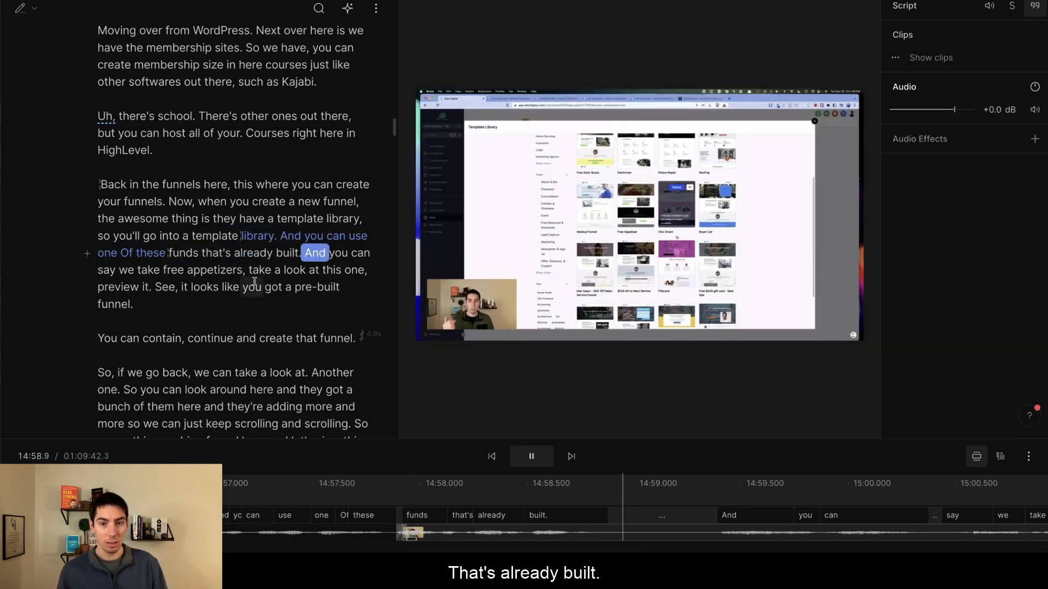
key(space)
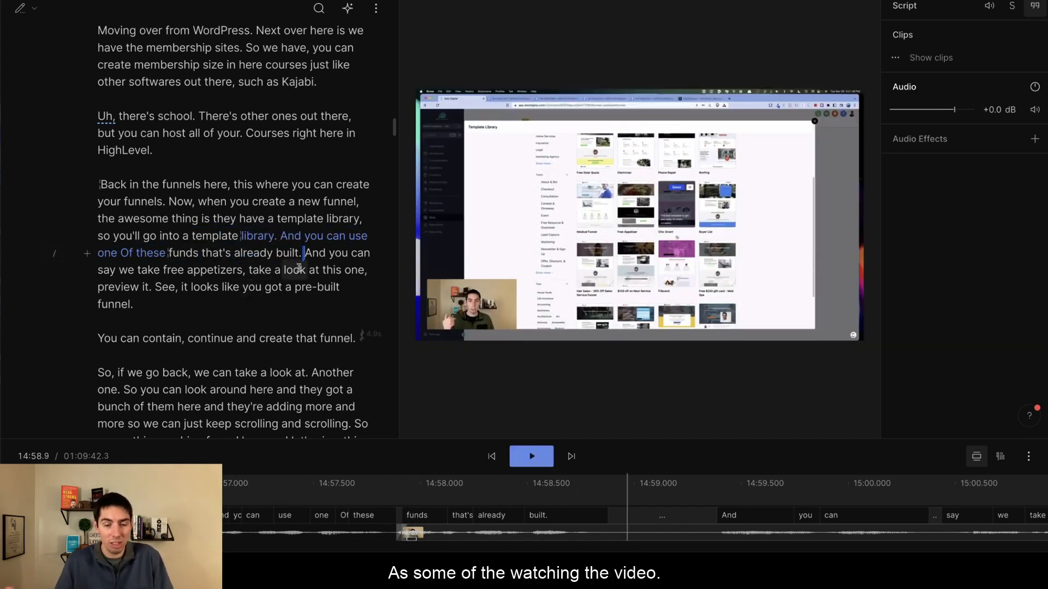
click(329, 238)
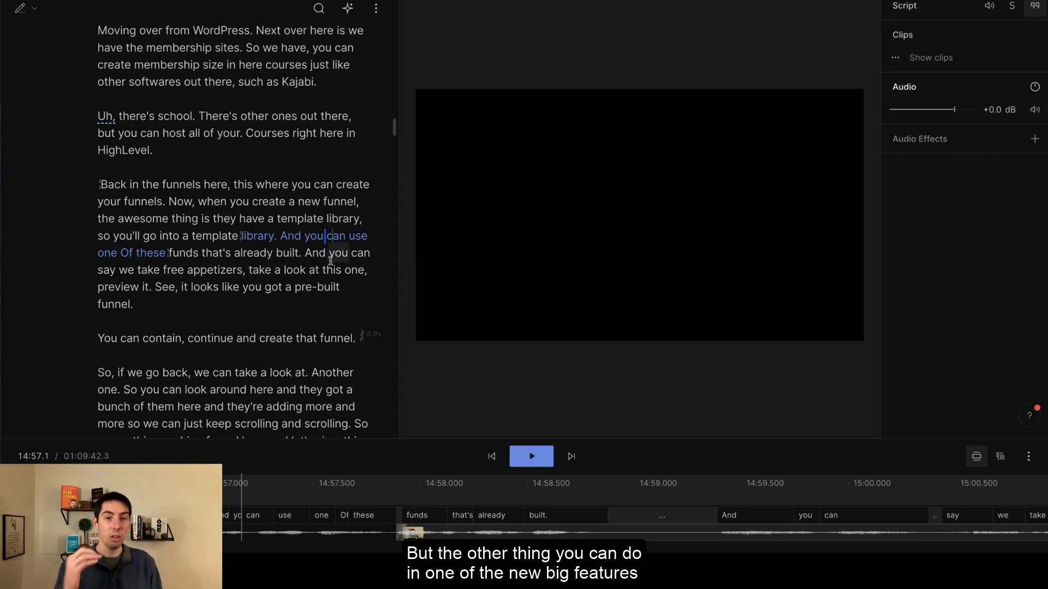
Mark off a new scene running from "template library" to "already built." by adding scene breaks before and after it.
click(230, 243)
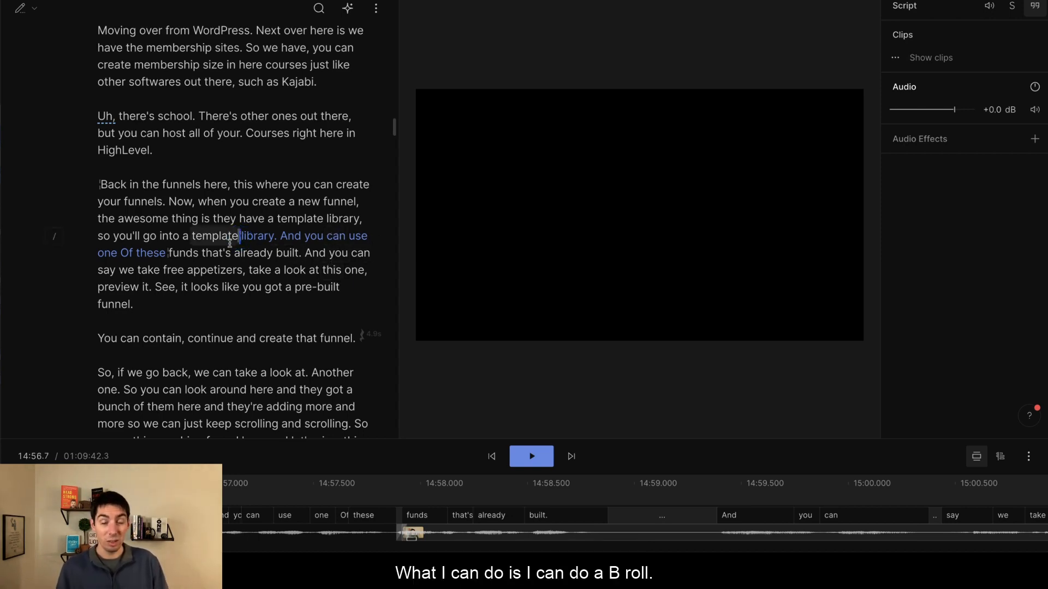
click(196, 237)
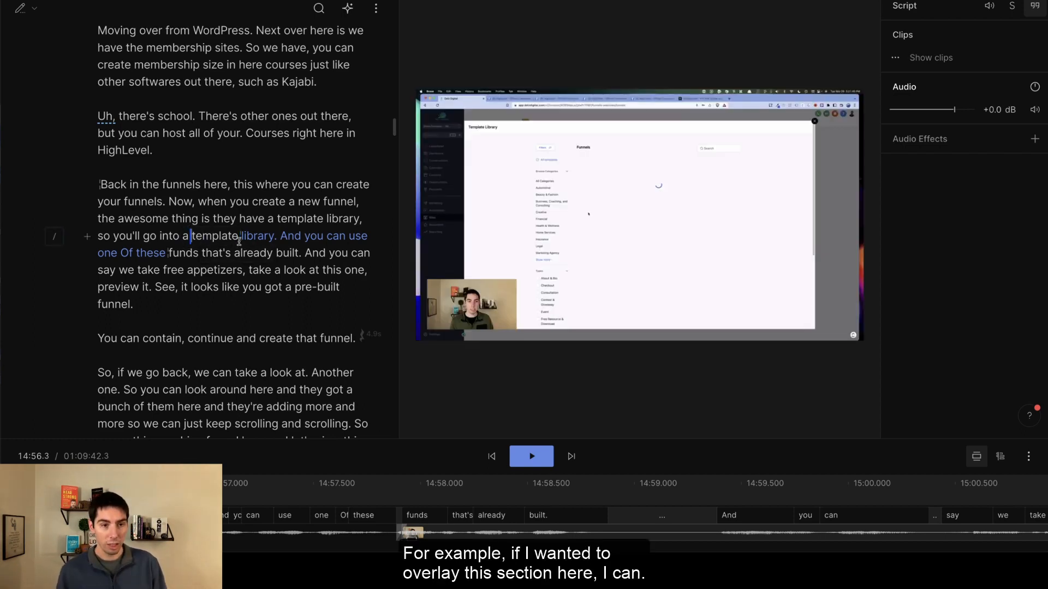
text(/)
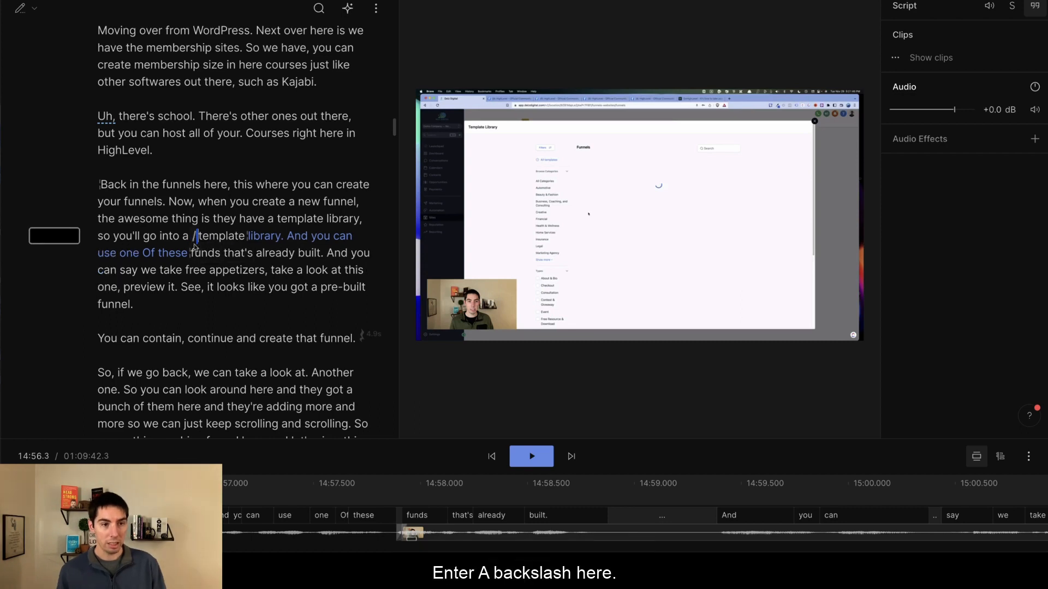
click(326, 253)
text(/)
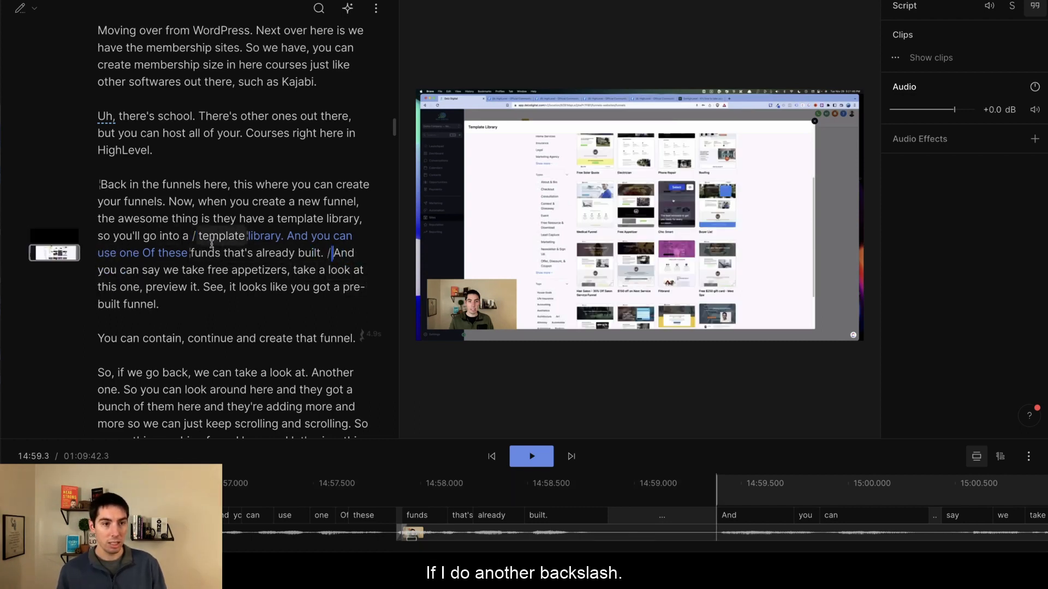
Select the new scene, look through the Titles, Intros and Slides gallery templates, and close the template library.
click(194, 237)
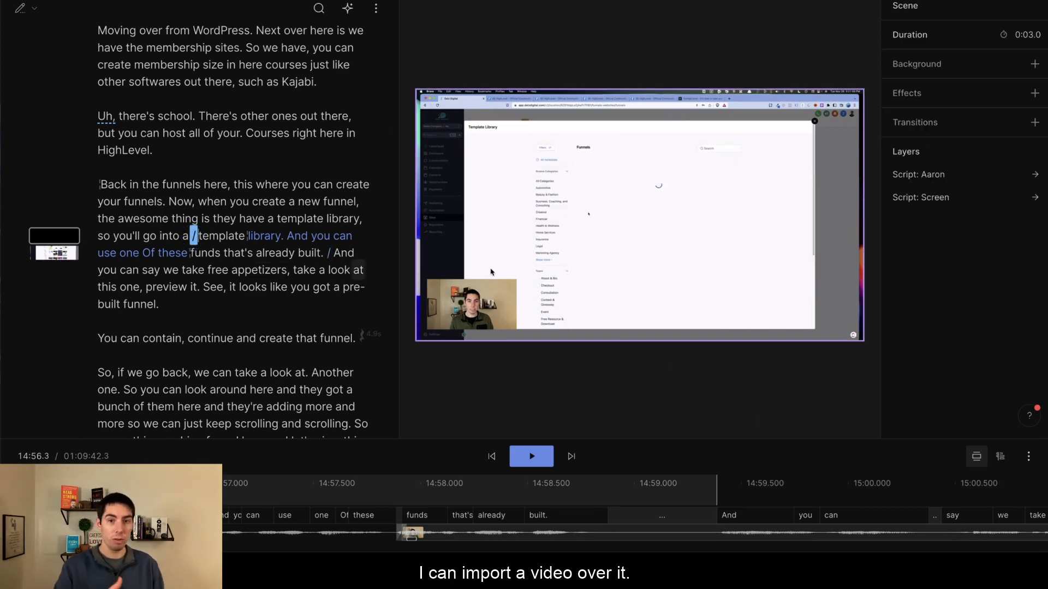
click(593, 1)
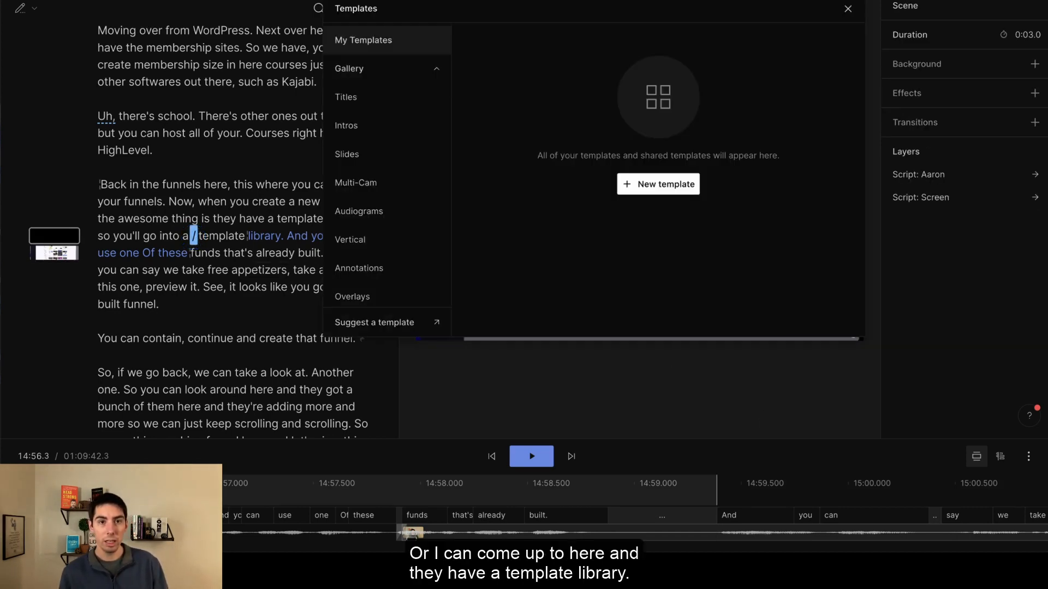
click(370, 102)
click(371, 137)
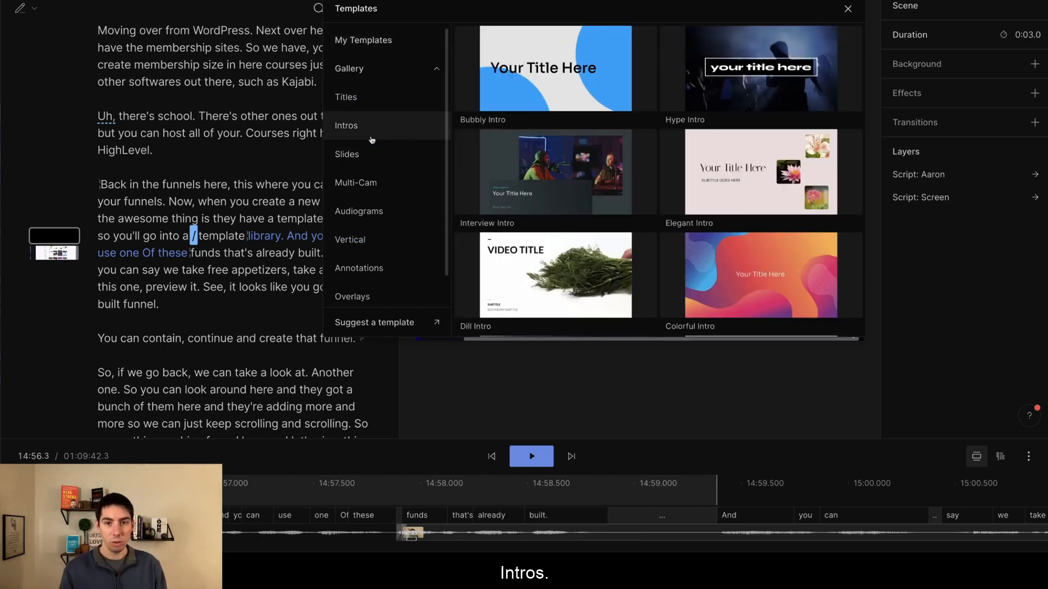
click(381, 155)
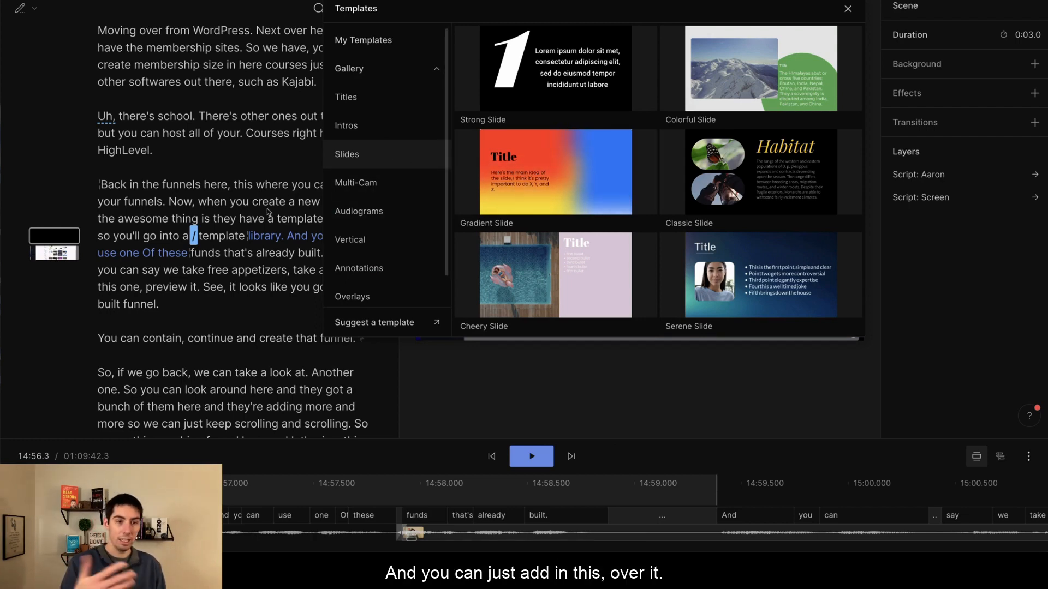
click(210, 237)
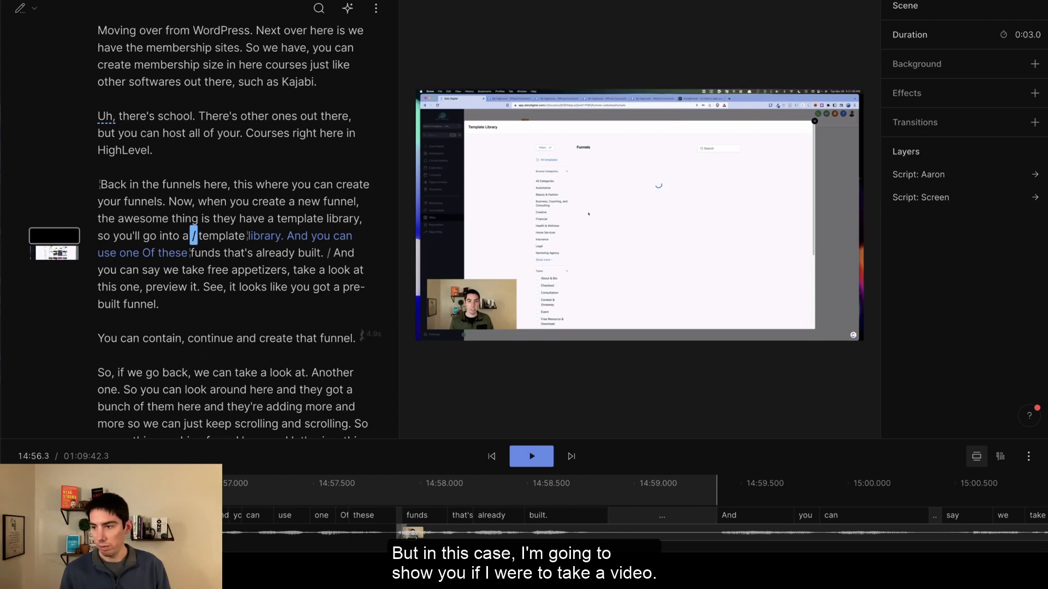
Overlay the SnapTik video file on the "template library" scene as B-roll and play back from the words before it.
drag(1029, 290, 240, 238)
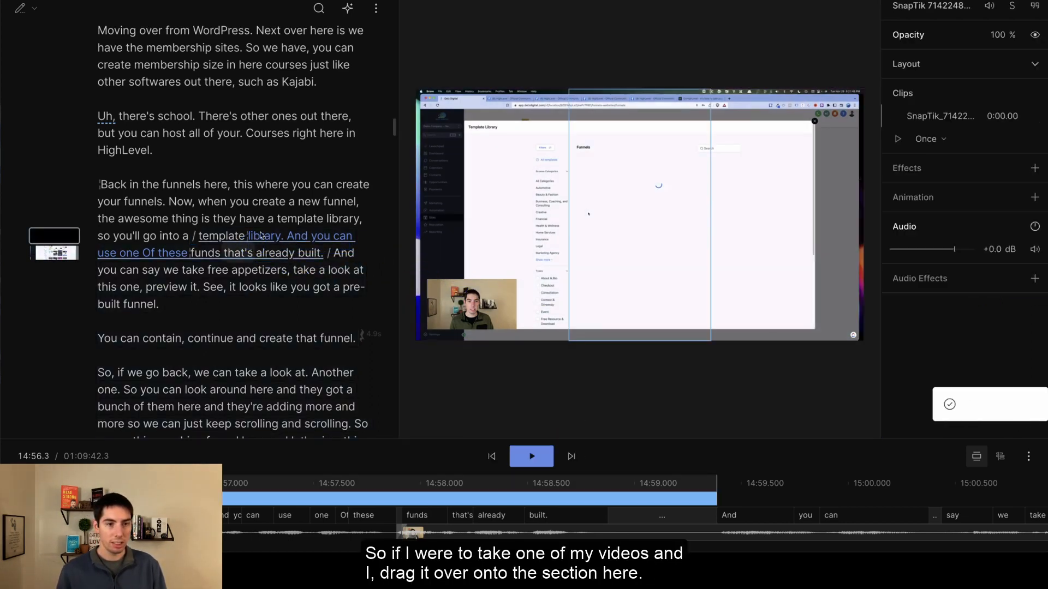
click(167, 235)
click(537, 456)
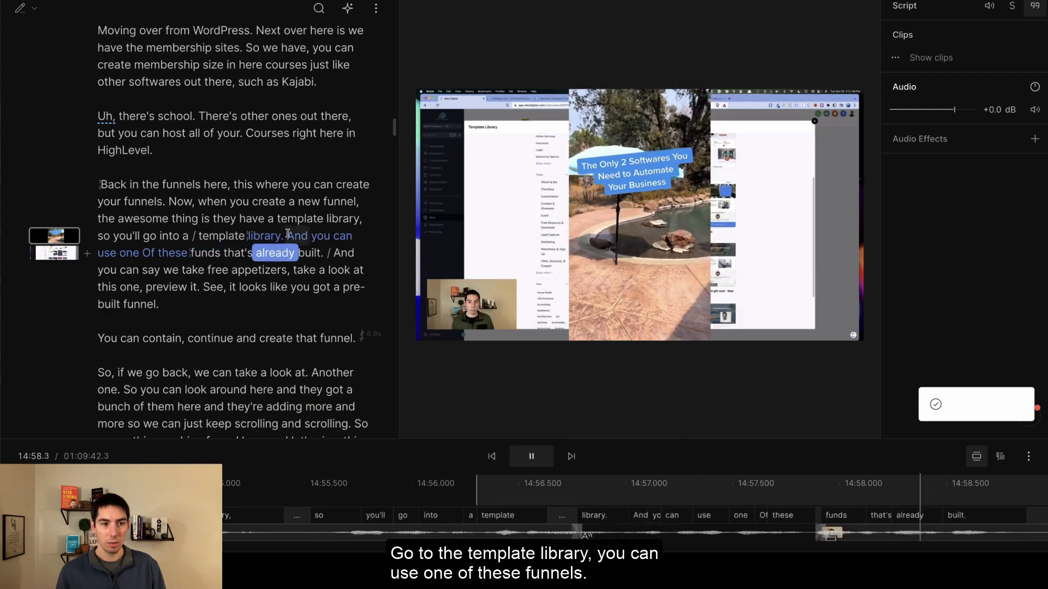
Stop the playback and mark off a scene from "You can contain" to "more so" with scene breaks before and after it.
key(space)
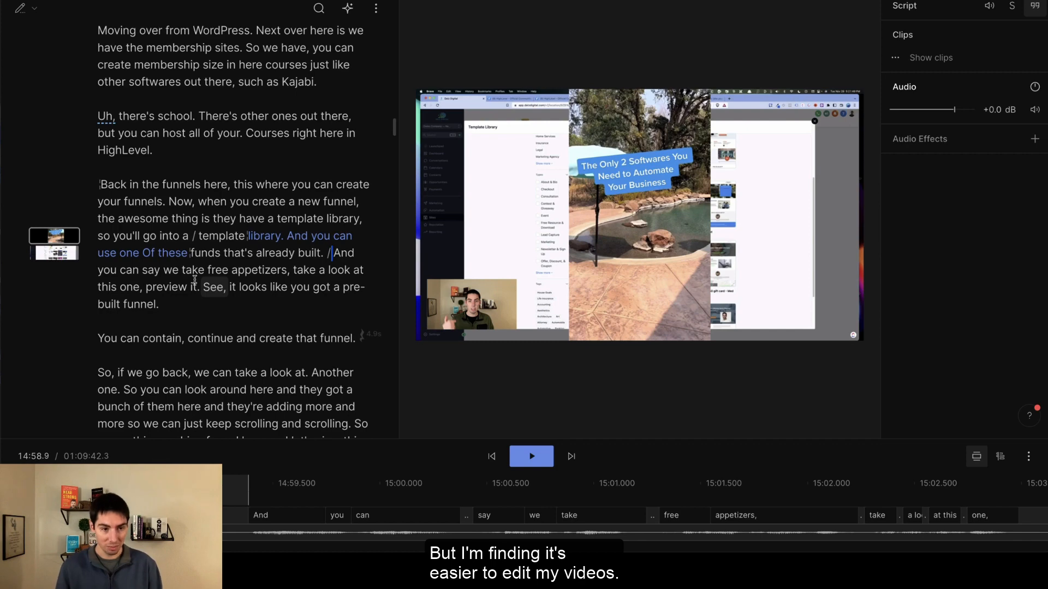
click(315, 319)
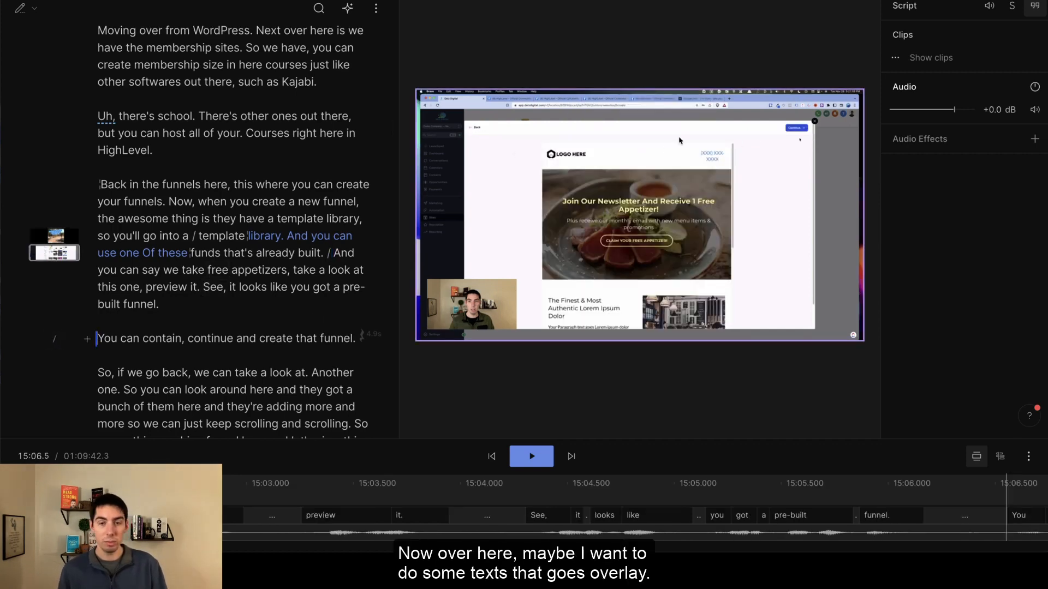
text(/)
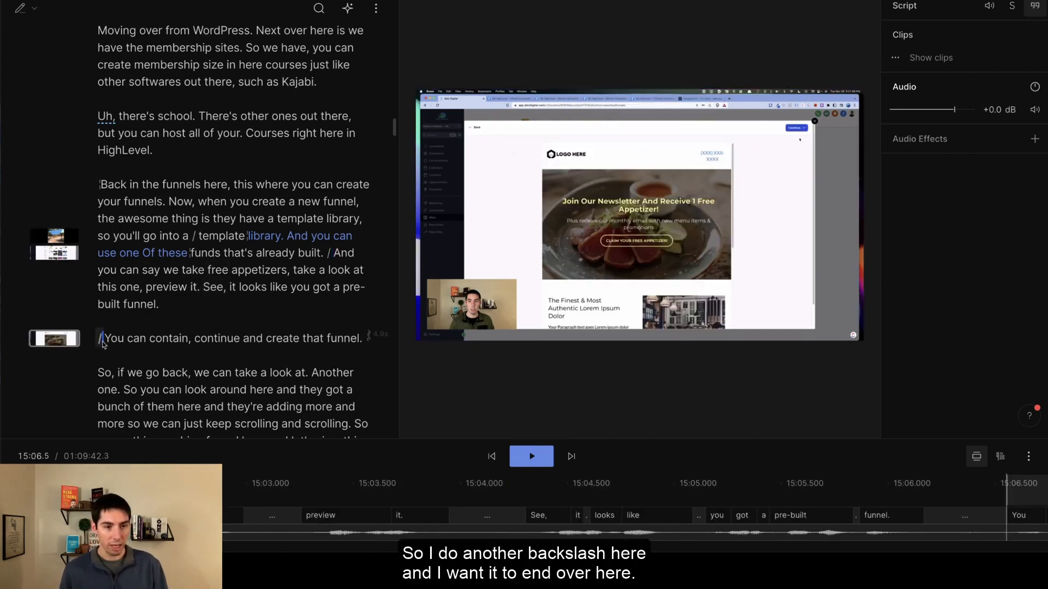
click(363, 339)
text(/)
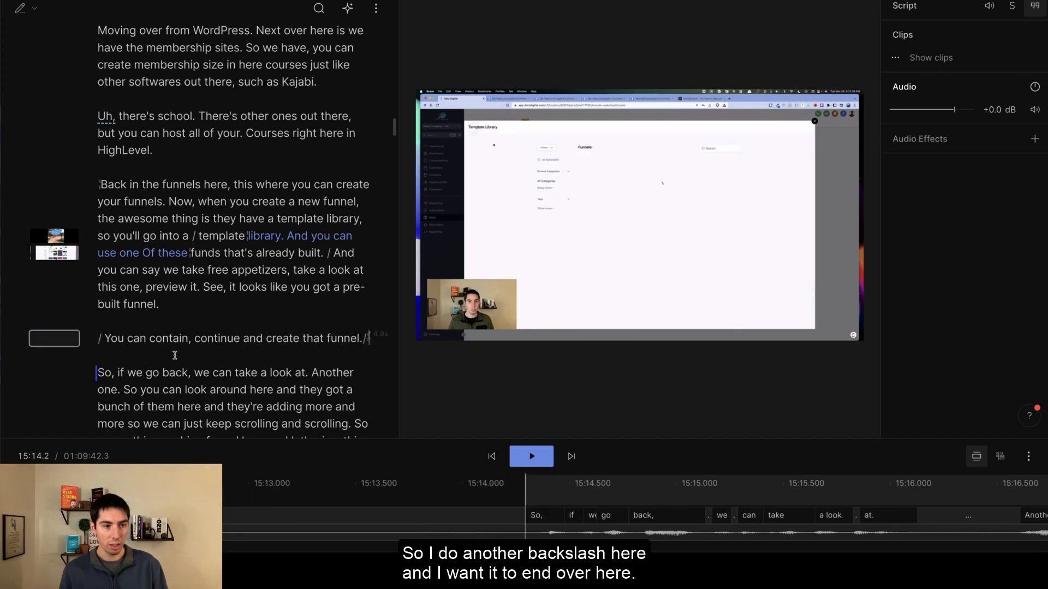
scroll(183, 407, down, 1)
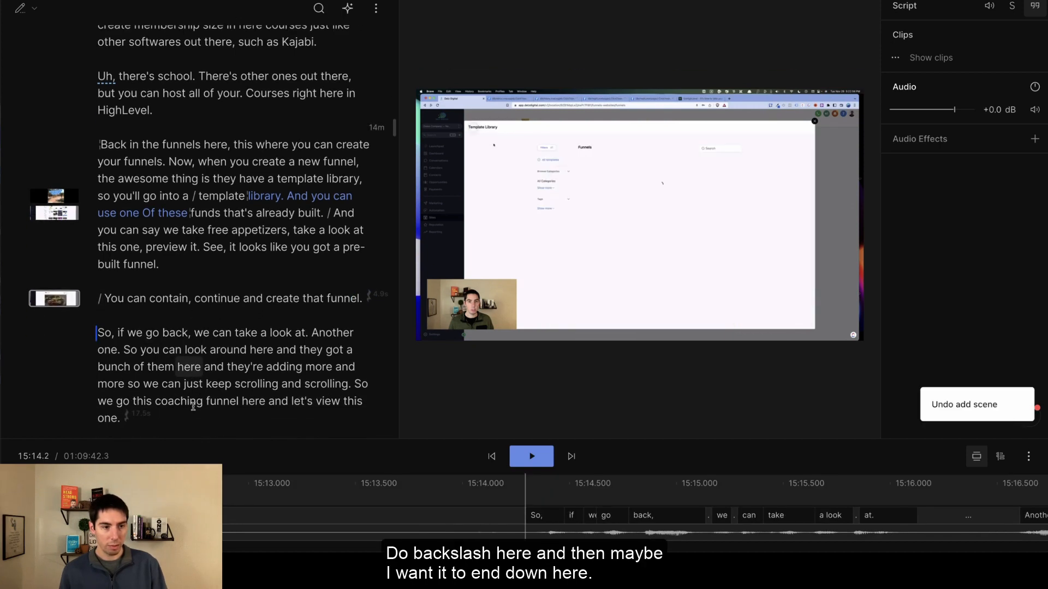
click(143, 386)
text(/)
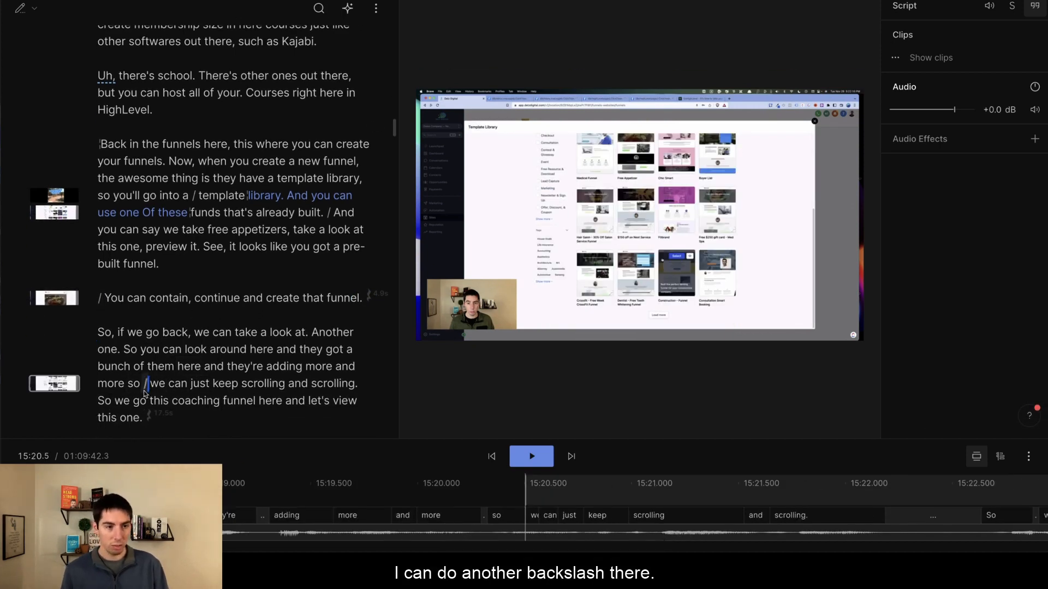
Add a title reading "this is really cool" to the scene starting at "You can contain".
click(100, 298)
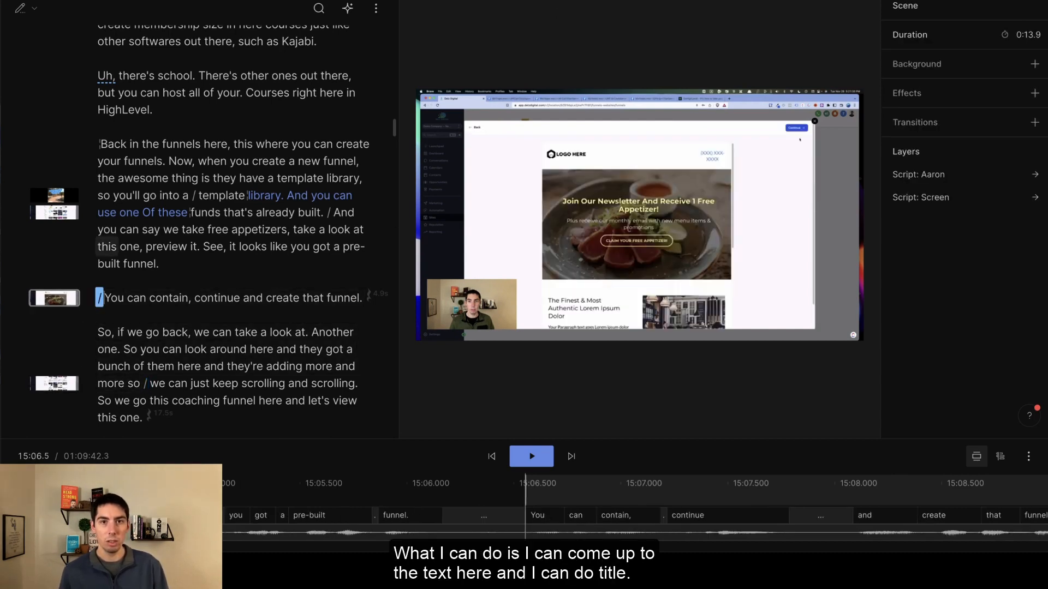
click(478, 8)
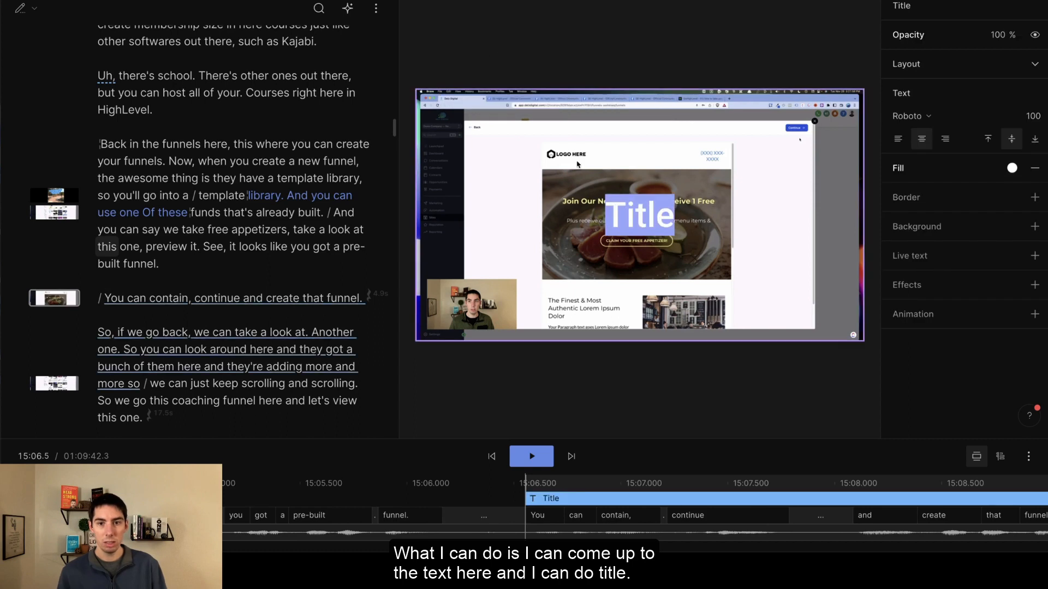
text(this is really c)
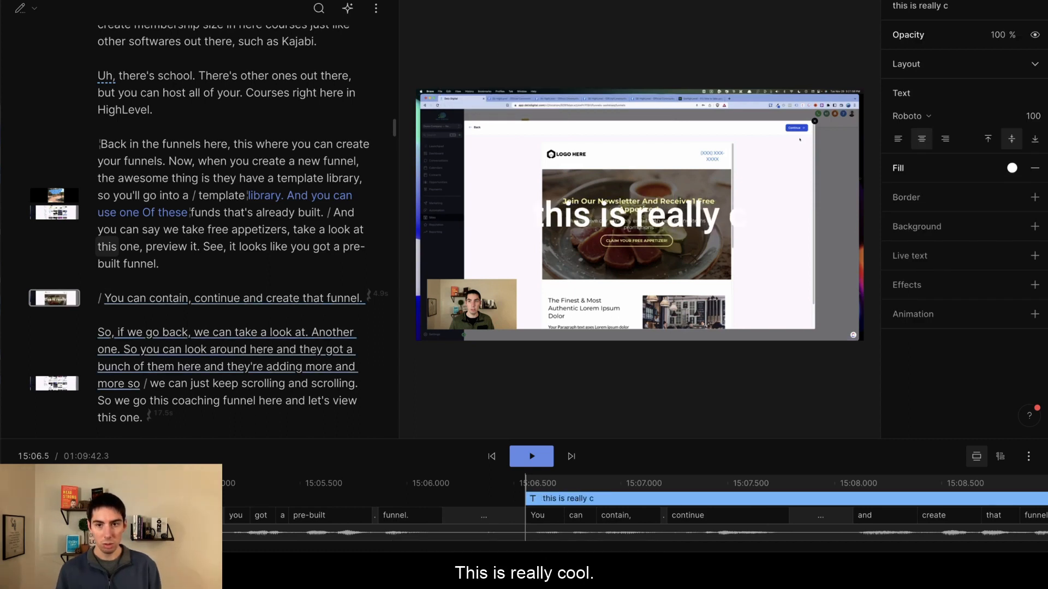
text(ool)
Change the title's fill colour to red and move the title up to the top of the video frame.
key(ctrl+a)
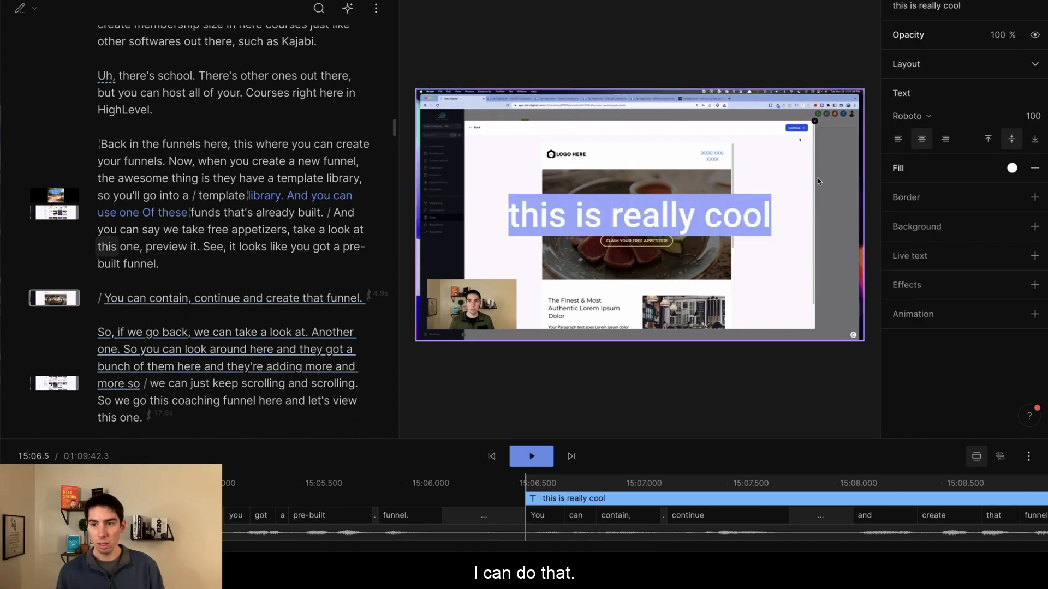
click(1011, 168)
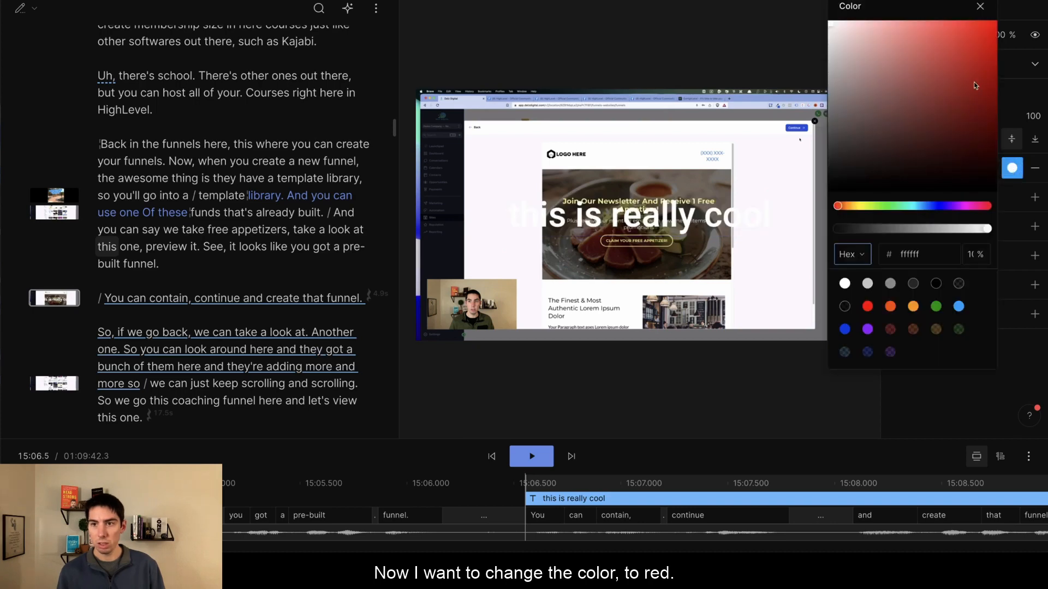
drag(976, 86, 986, 45)
click(651, 218)
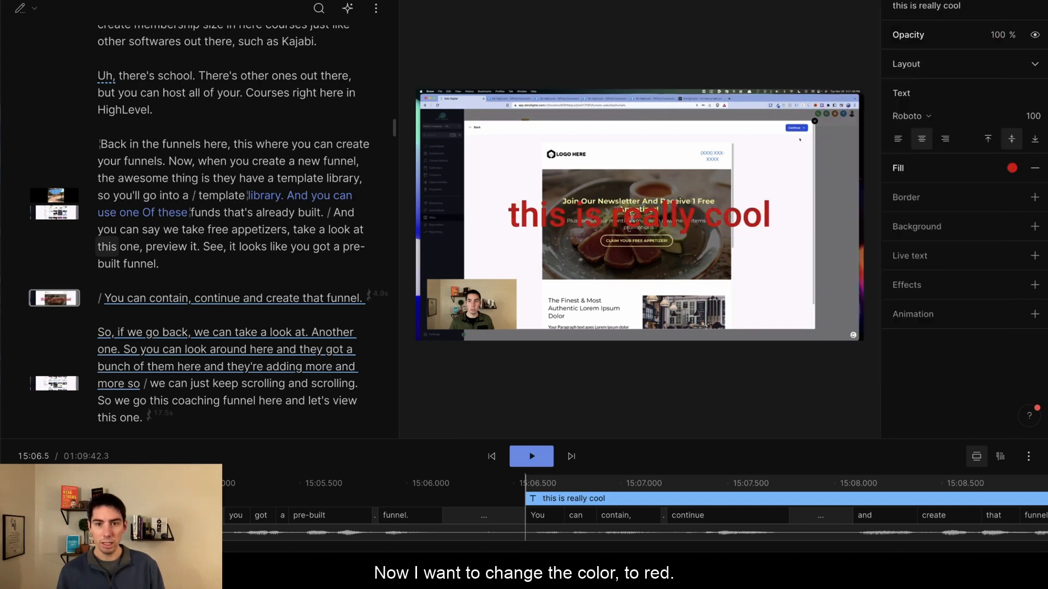
drag(632, 217, 633, 143)
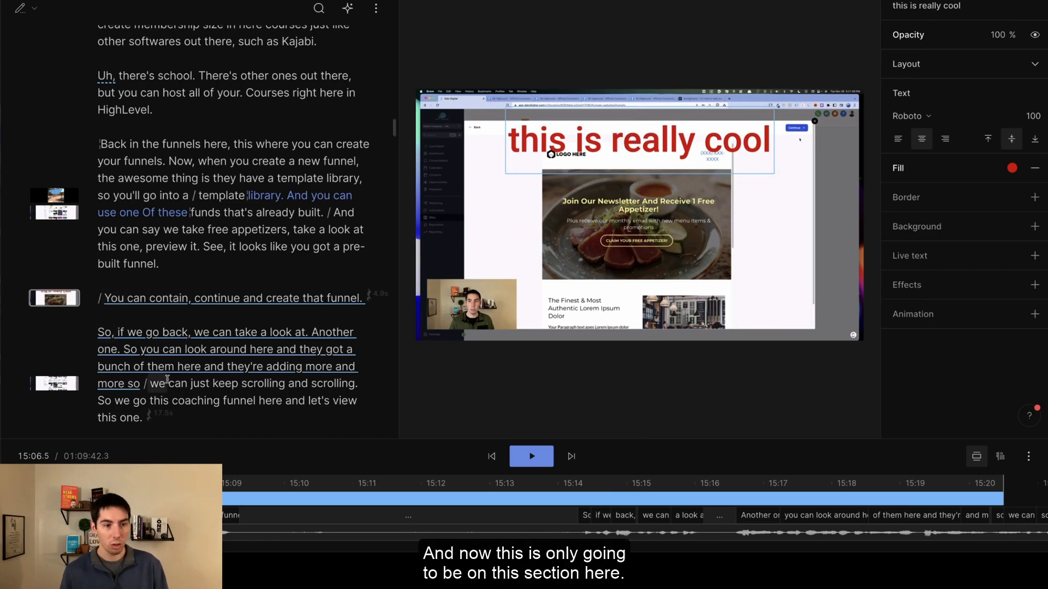
Play back from just before "funnel." and again from "more so" to check where the title starts and ends.
click(121, 263)
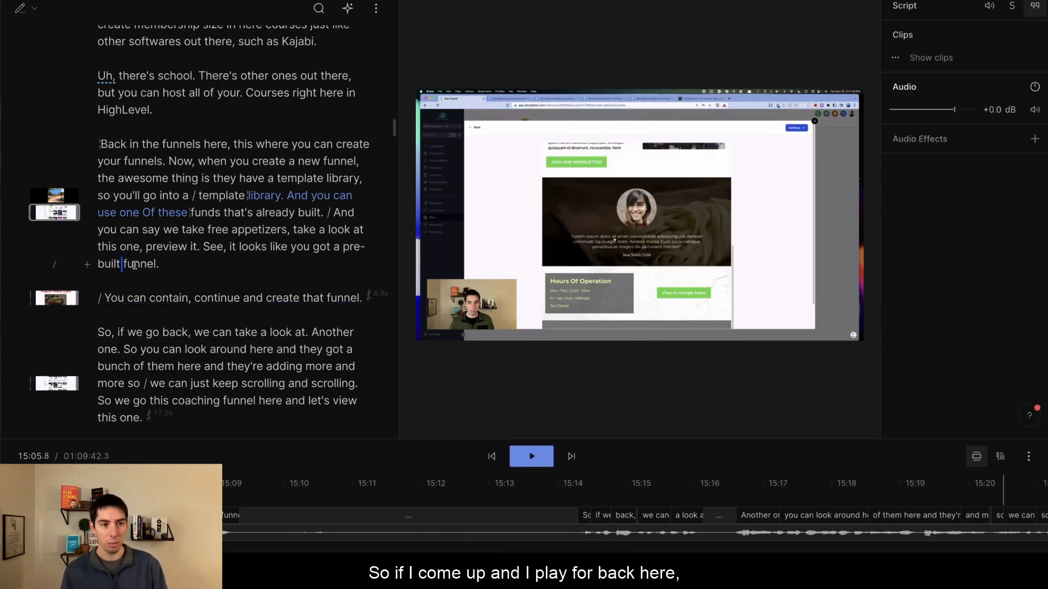
key(space)
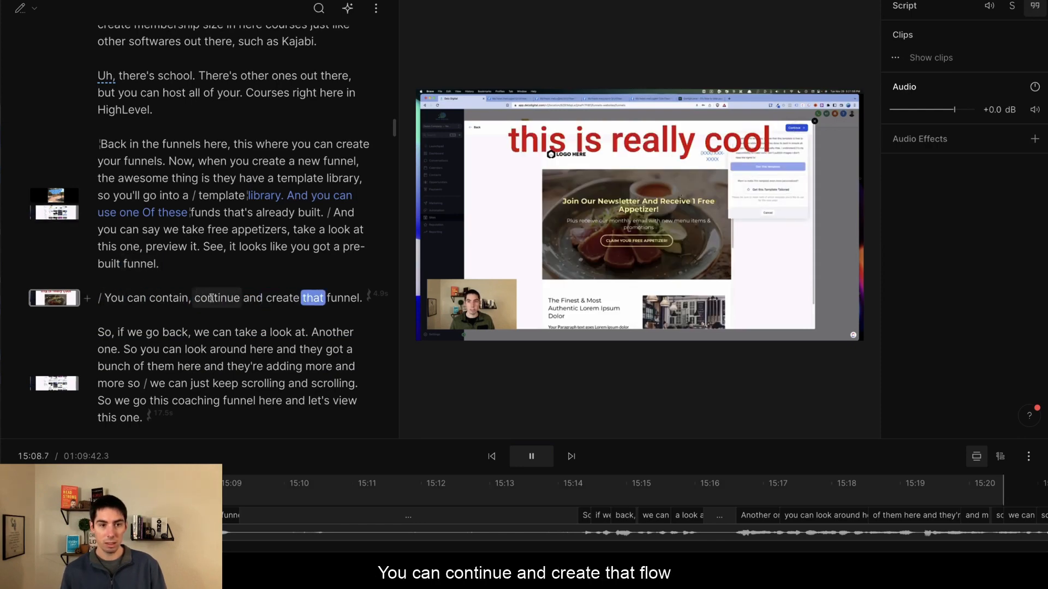
key(space)
click(113, 384)
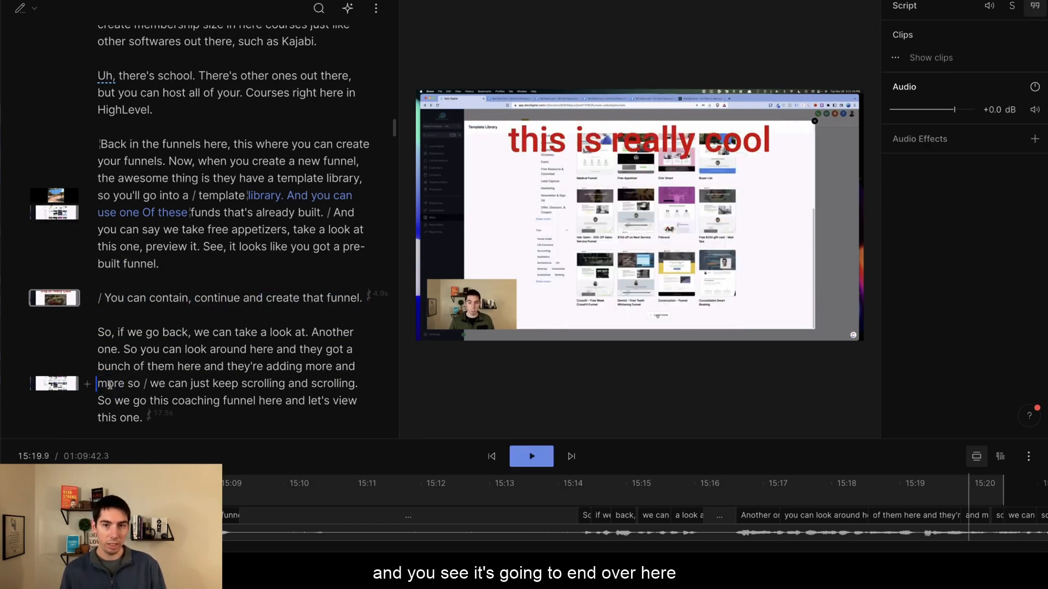
key(space)
key(space)
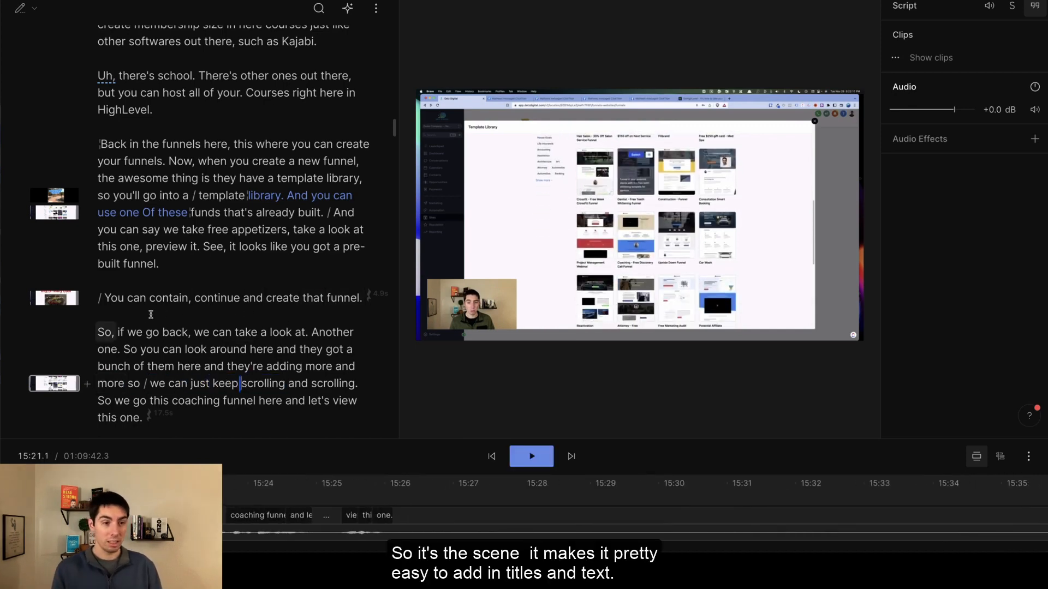
Try a Fade out animation on the "this is really cool" title.
click(99, 297)
click(585, 154)
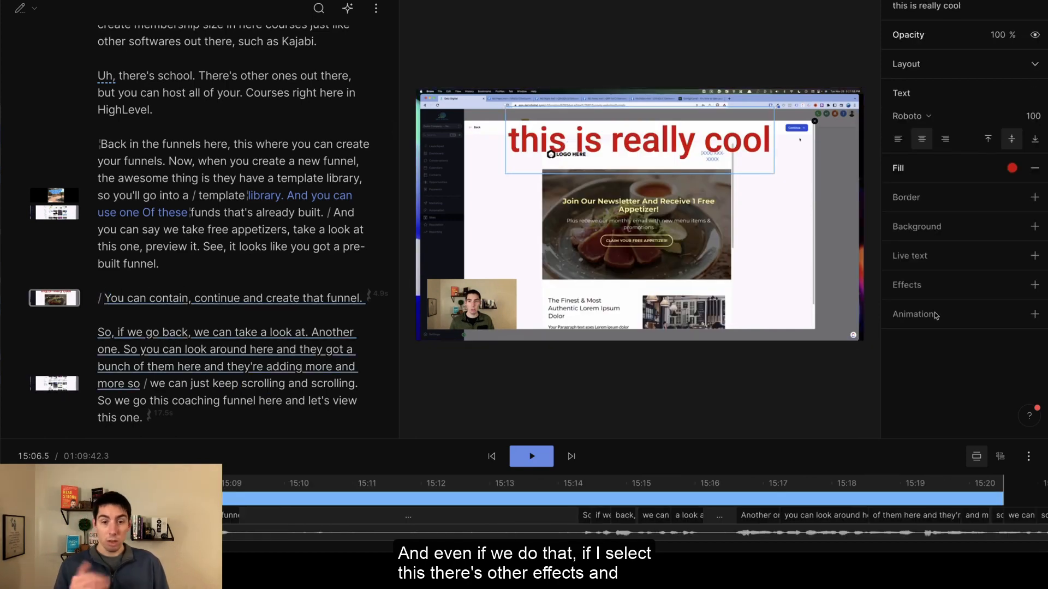
click(1034, 314)
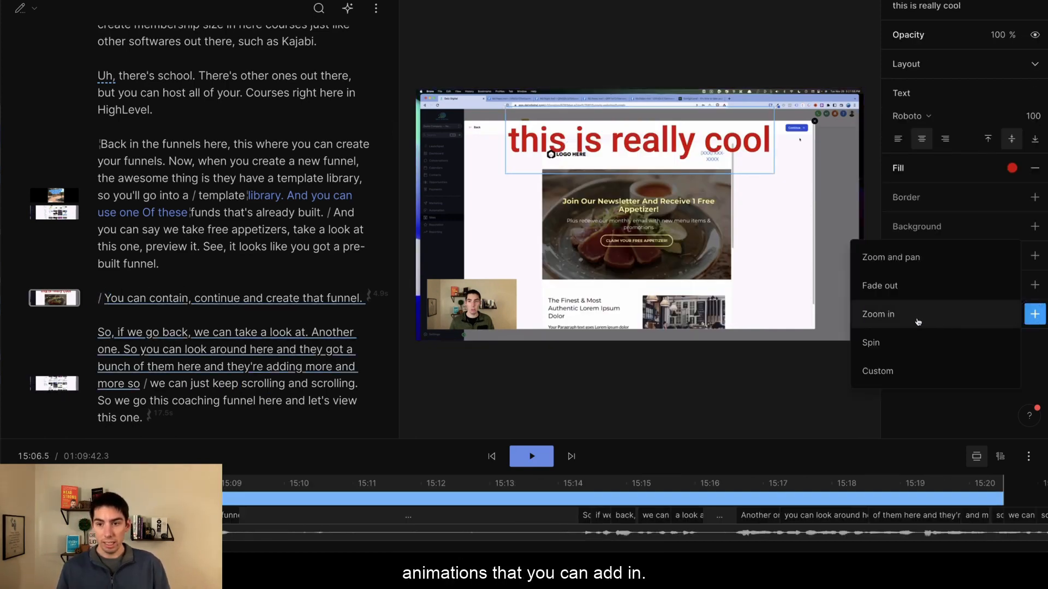
click(897, 295)
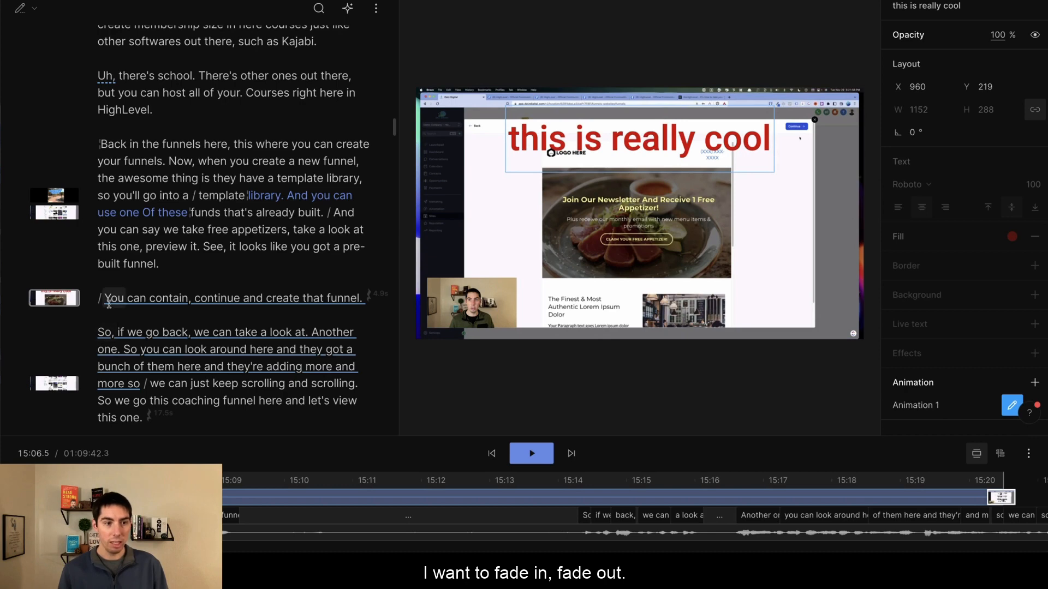
Play back the title scene from "You can contain" and look through the effects available for the title.
click(110, 302)
key(space)
key(space)
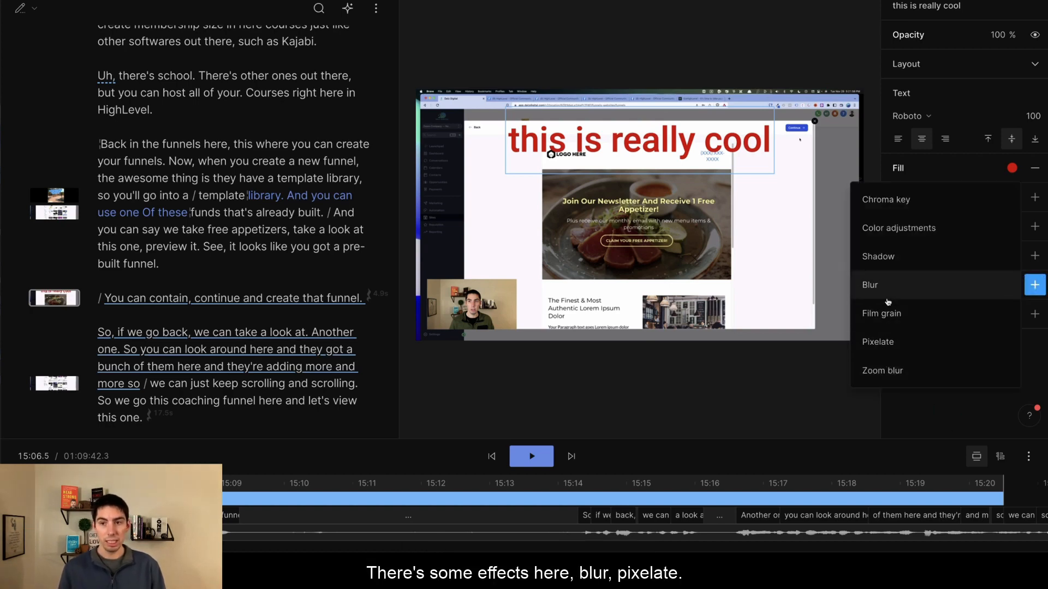
click(933, 413)
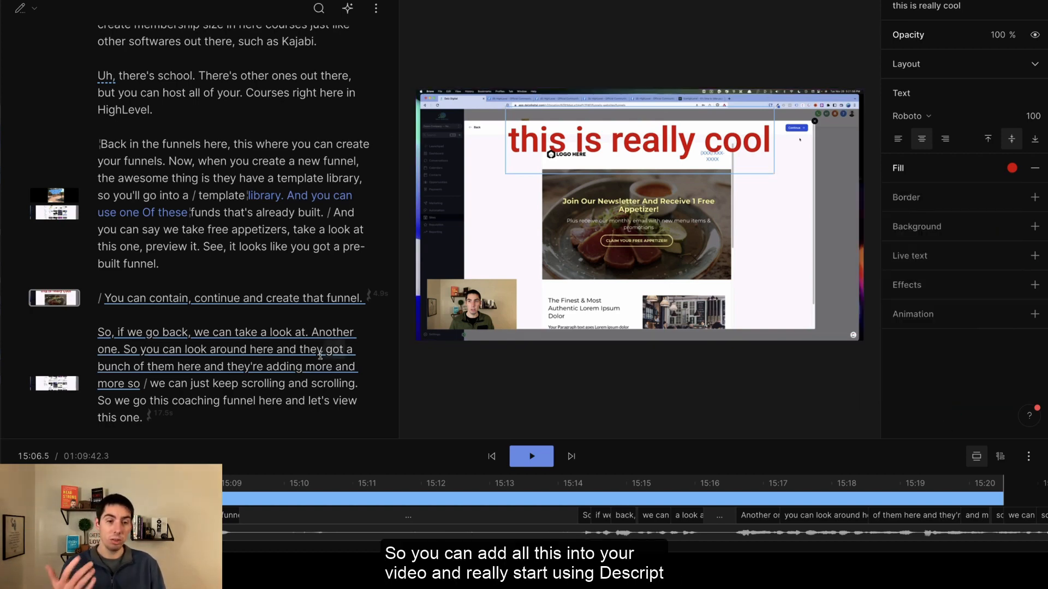